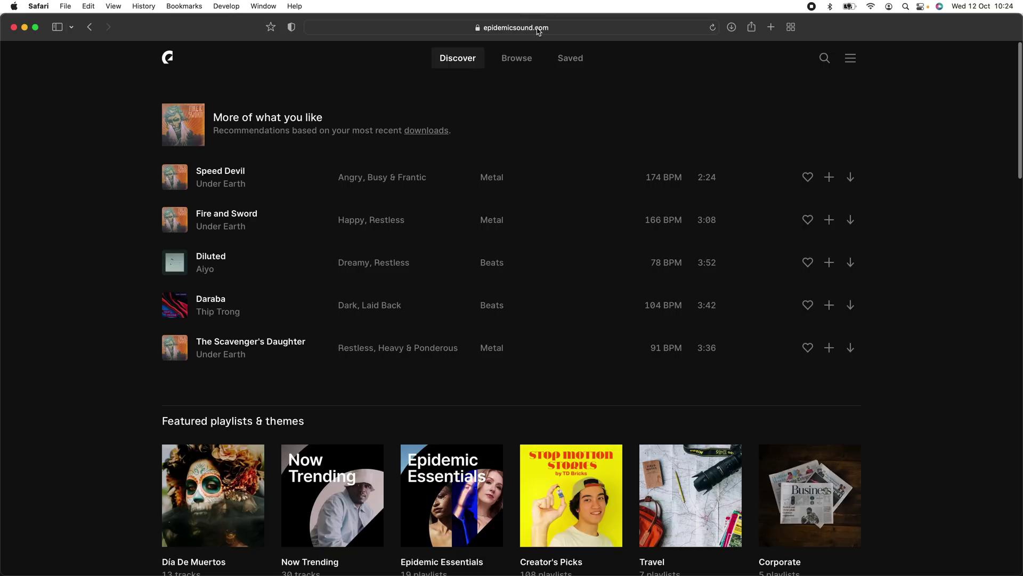
Browse Moods > Epic, play the Wasted Time preview and jump to about 0:41
click(517, 58)
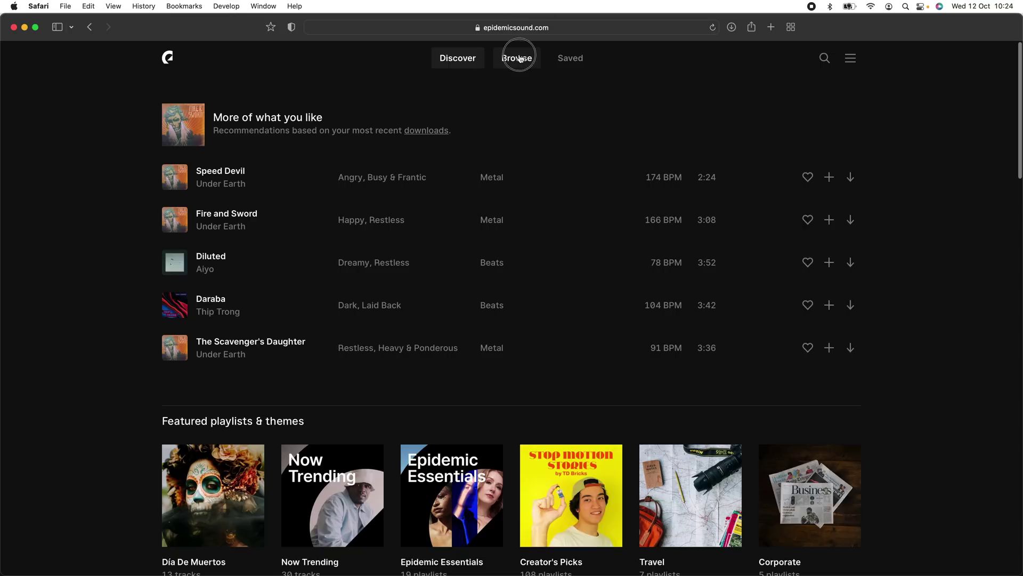
click(230, 91)
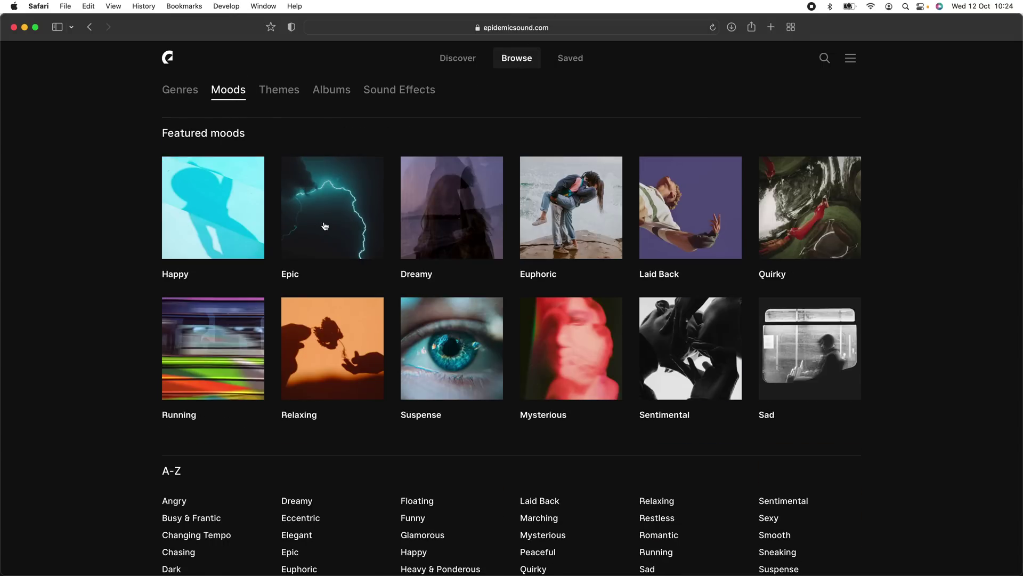
click(307, 187)
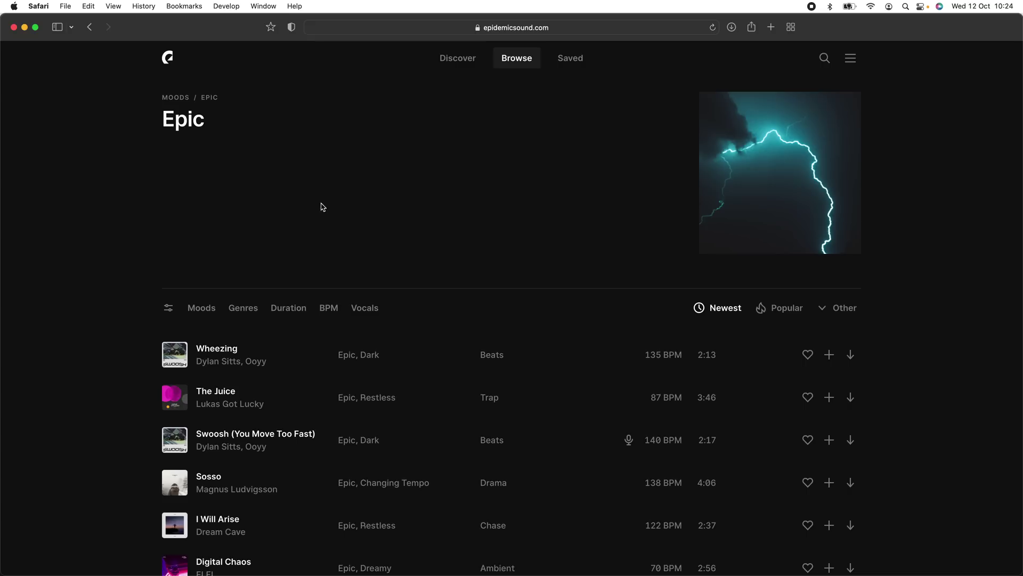
scroll(323, 207, down, 2)
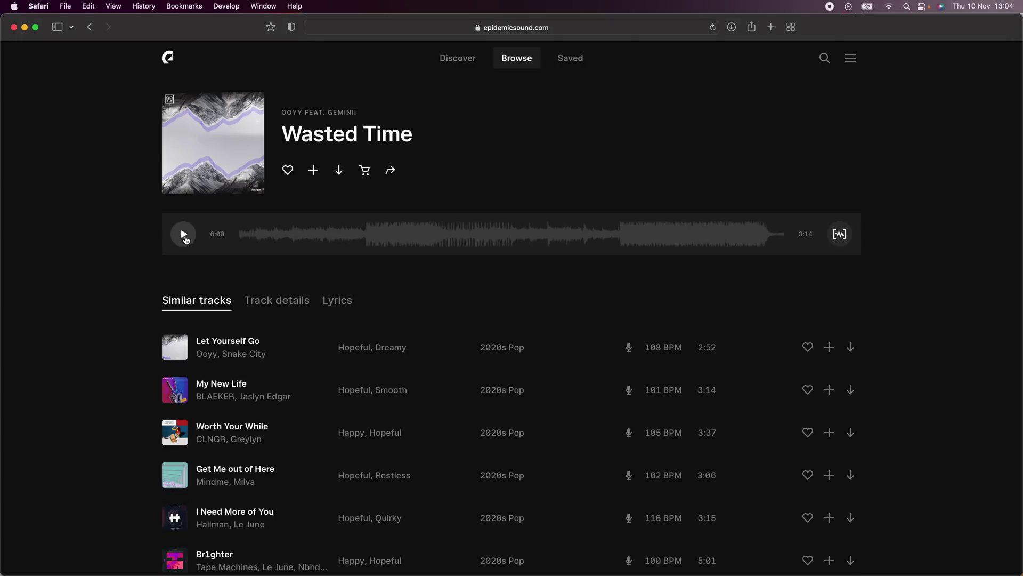
click(184, 235)
click(358, 238)
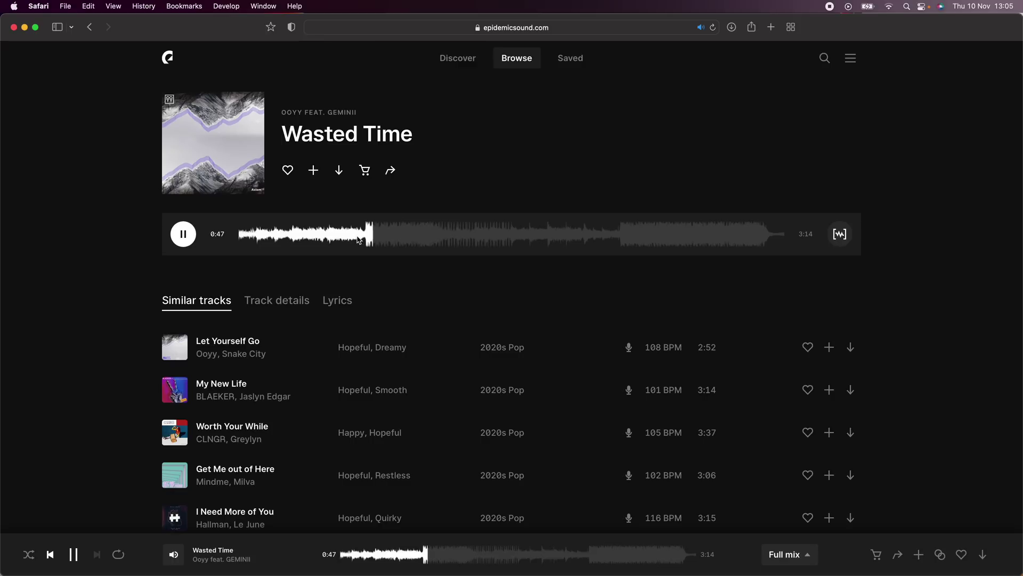
Pause Wasted Time and search for similar tracks using the 0:37–0:54 range
click(184, 234)
click(847, 236)
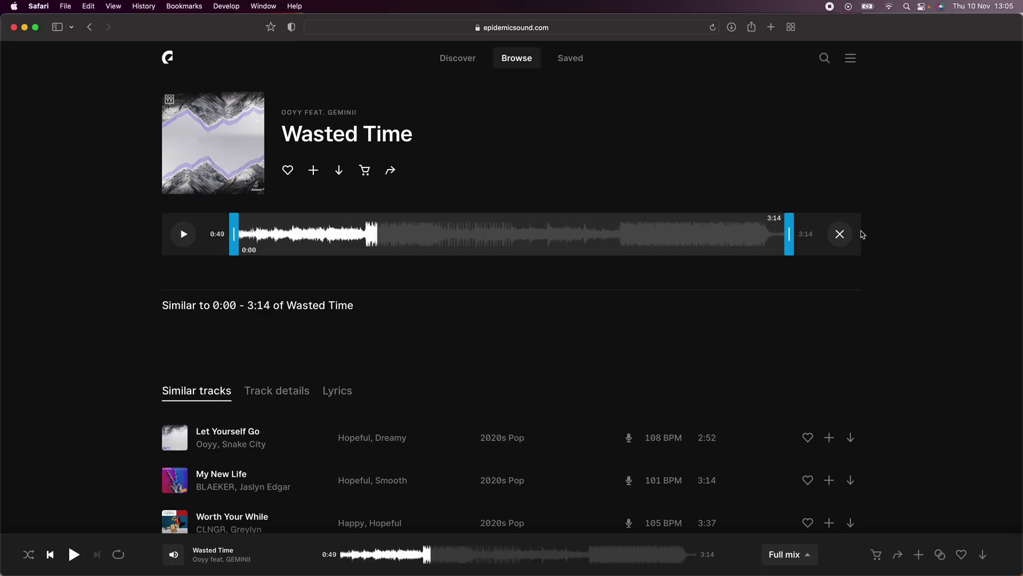
drag(787, 234, 378, 232)
drag(235, 234, 339, 236)
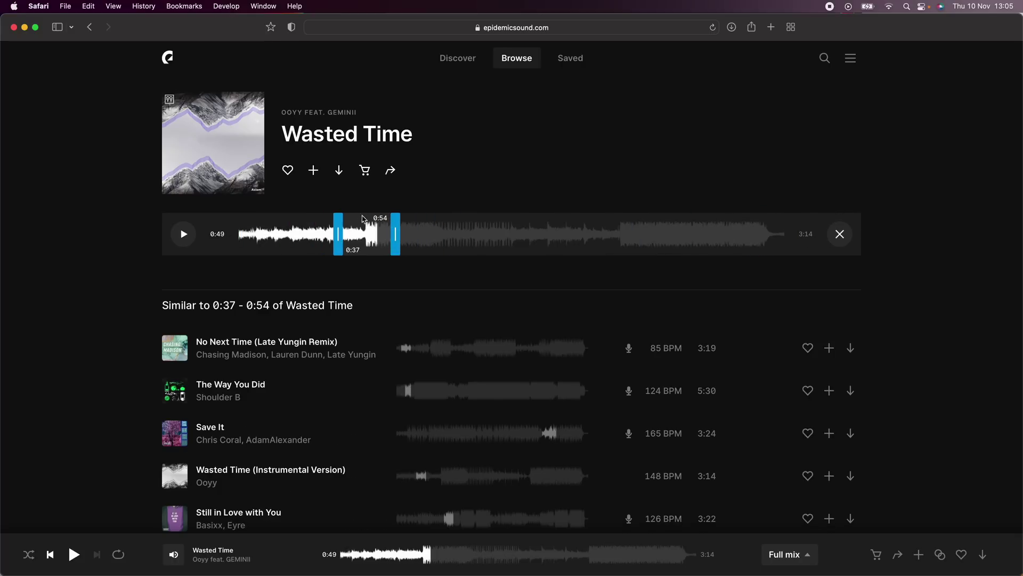
scroll(246, 265, down, 2)
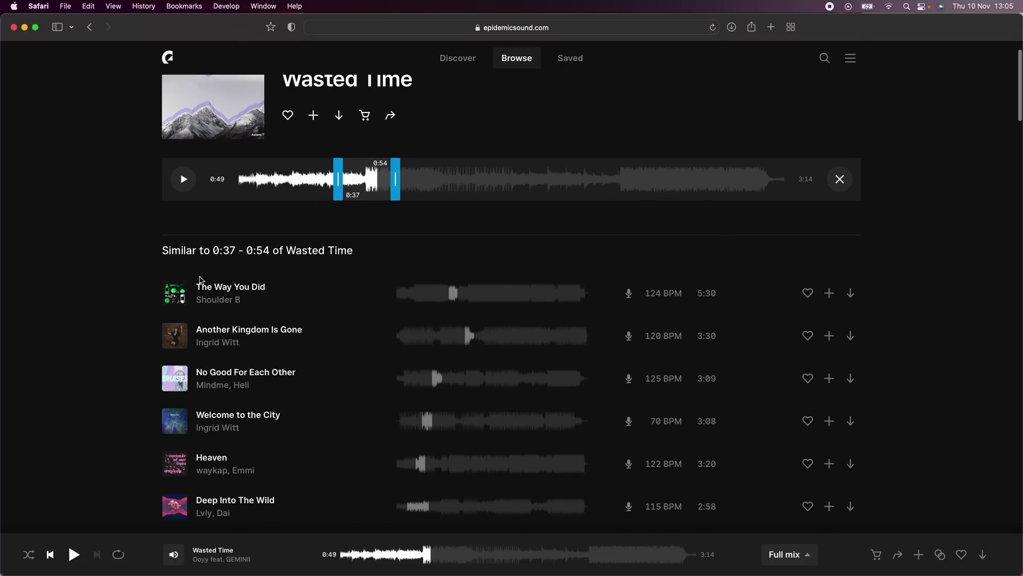
scroll(244, 287, down, 2)
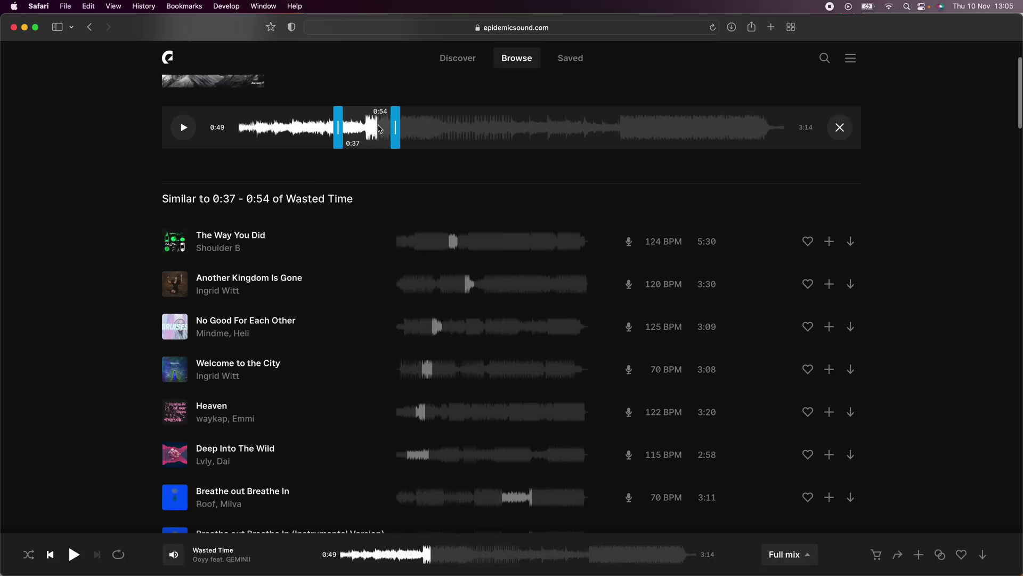
scroll(176, 429, down, 4)
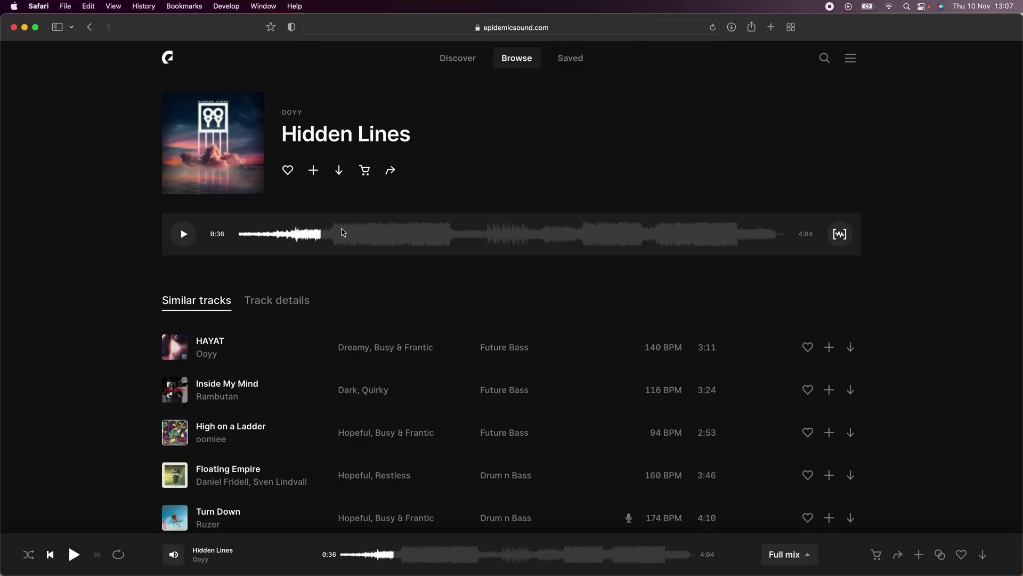
Download Hidden Lines as a full-mix WAV file
click(340, 171)
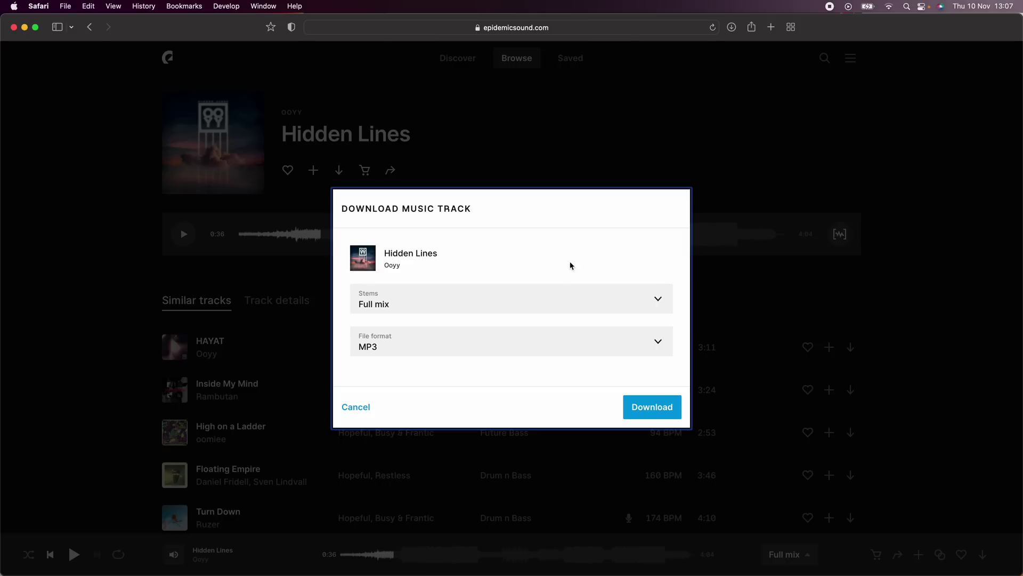
click(450, 346)
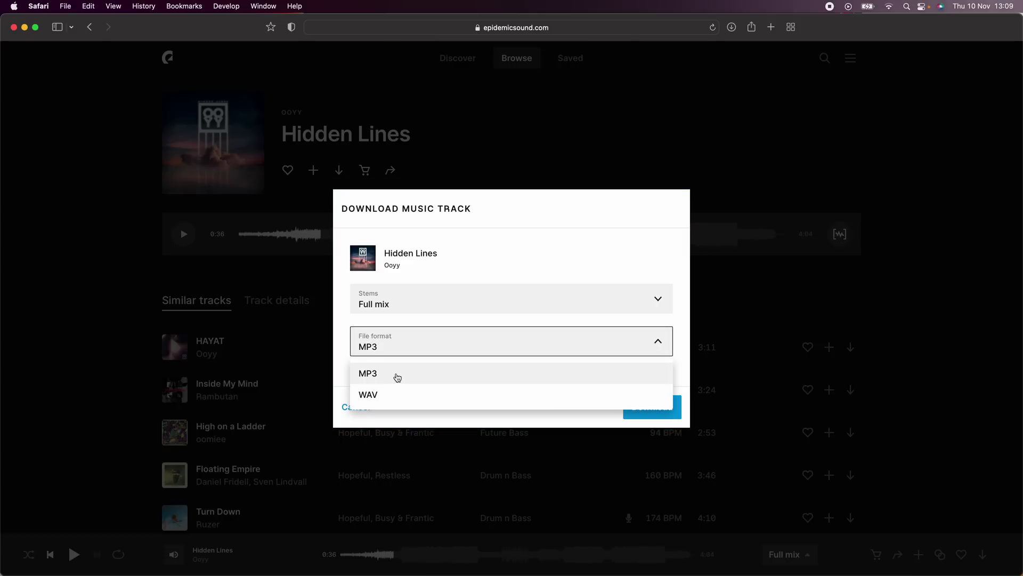
click(391, 397)
click(644, 406)
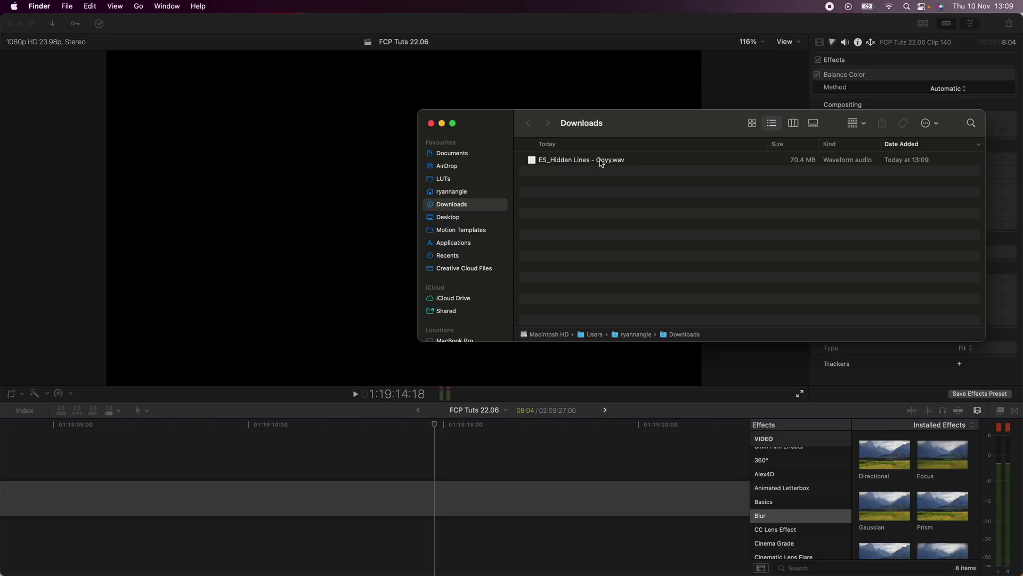
Drag ES_Hidden Lines - Ooyy.wav from Downloads onto the Final Cut Pro timeline
drag(603, 163, 283, 538)
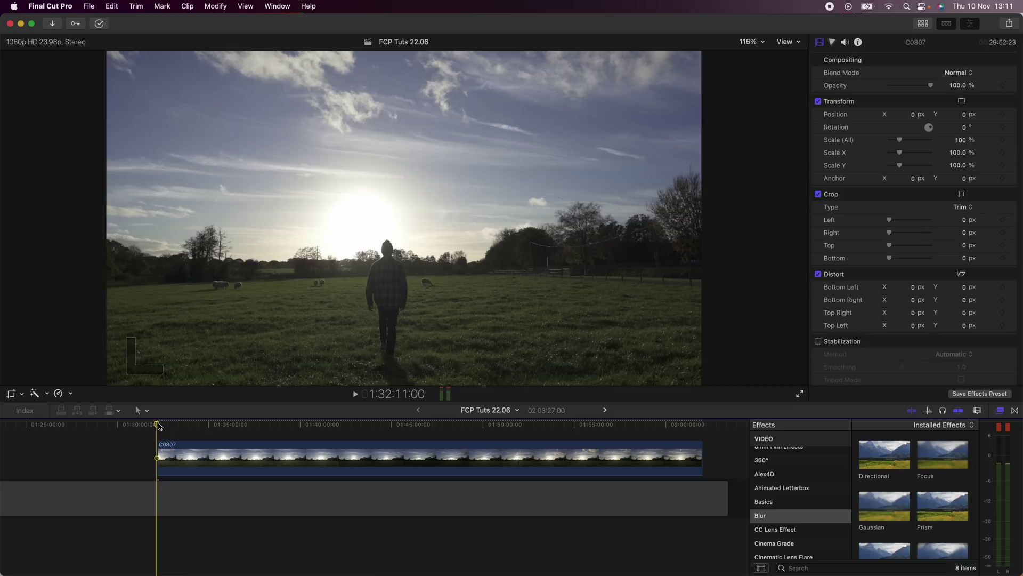
Play and scrub through the C0807 sky timelapse, then split it near 1:32:21
key(space)
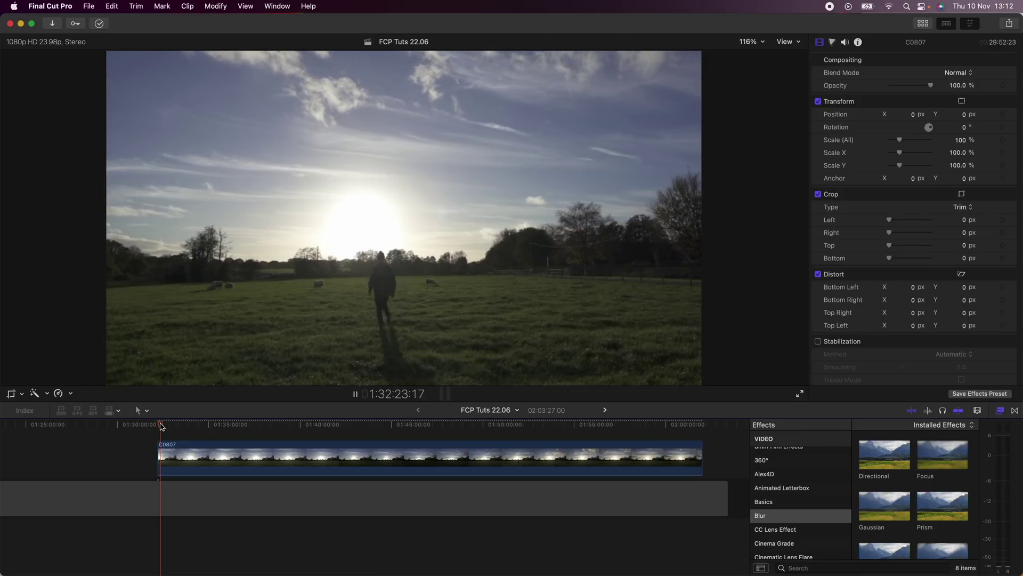
key(space)
click(165, 425)
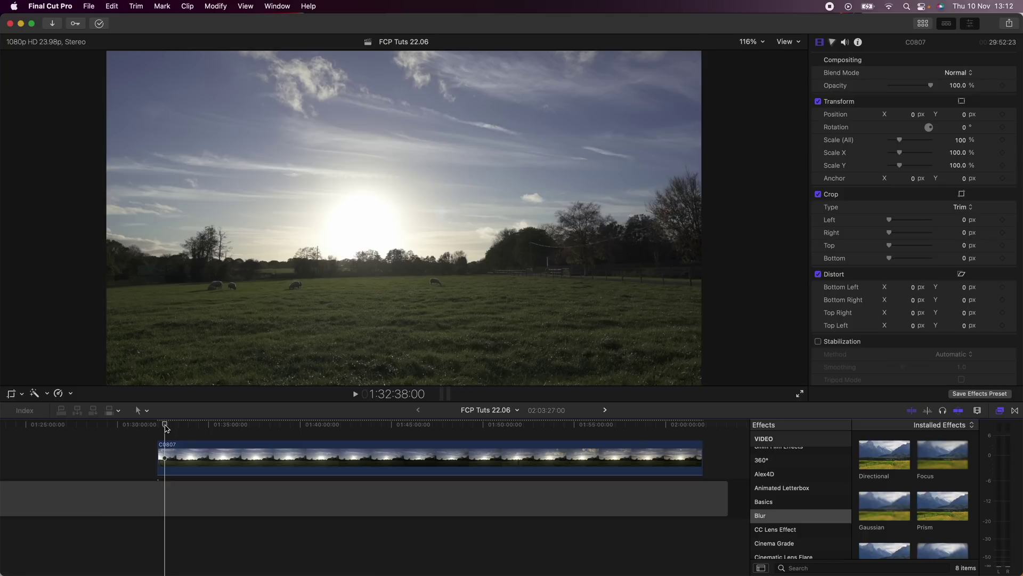
drag(167, 425, 330, 424)
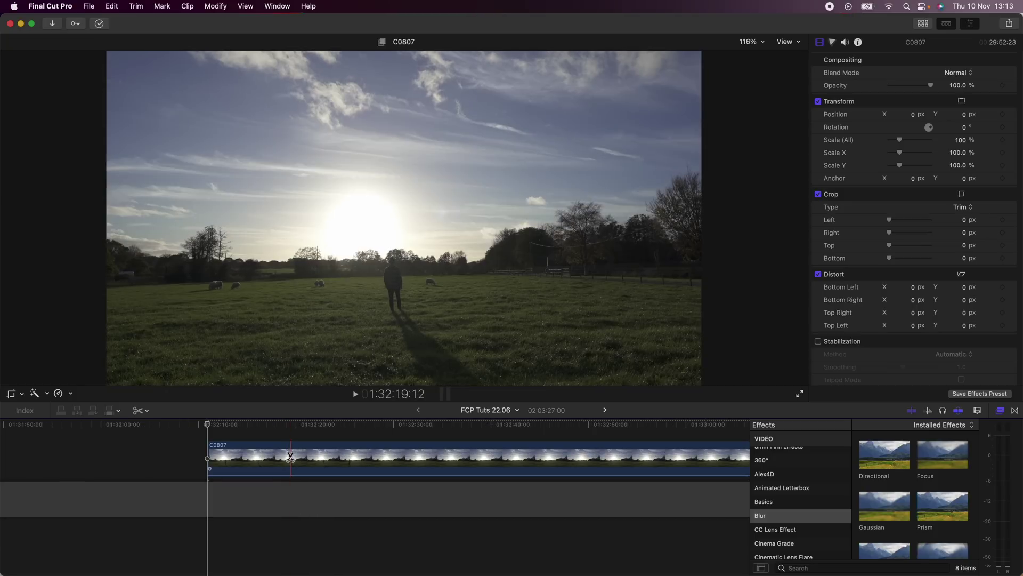
click(291, 457)
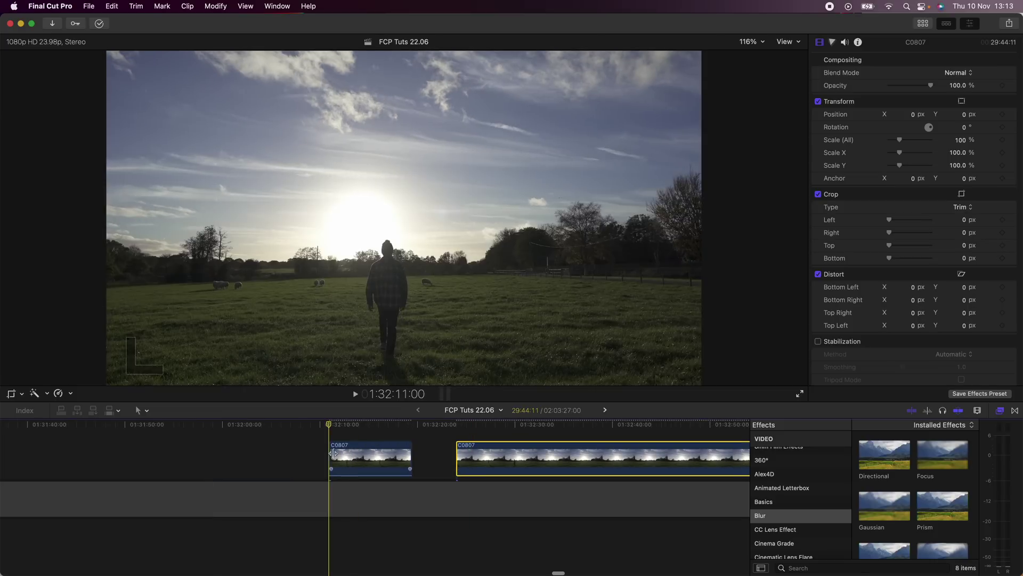
Play back the first C0807 piece from its start
click(356, 425)
drag(356, 424, 340, 424)
key(space)
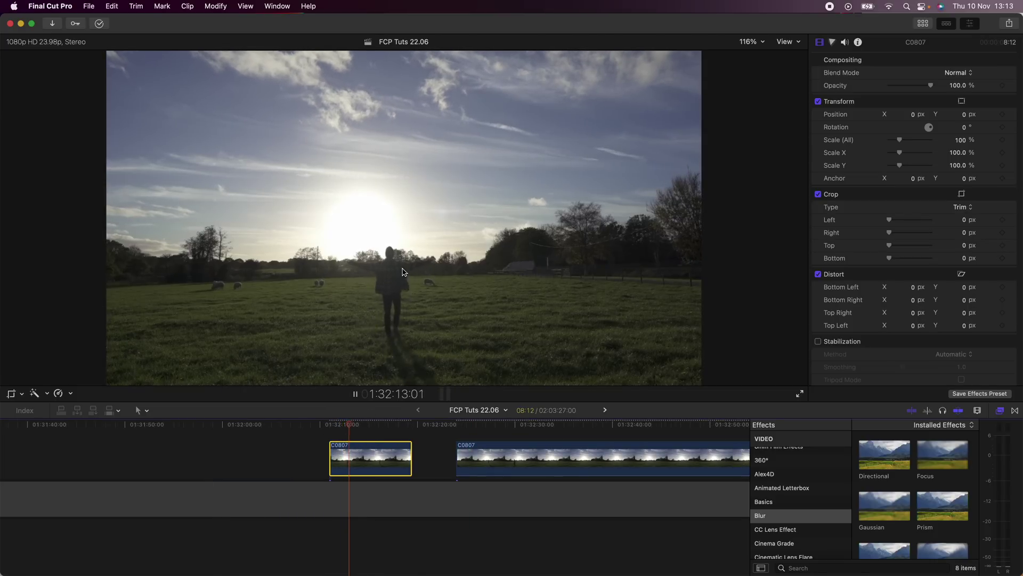
key(Up)
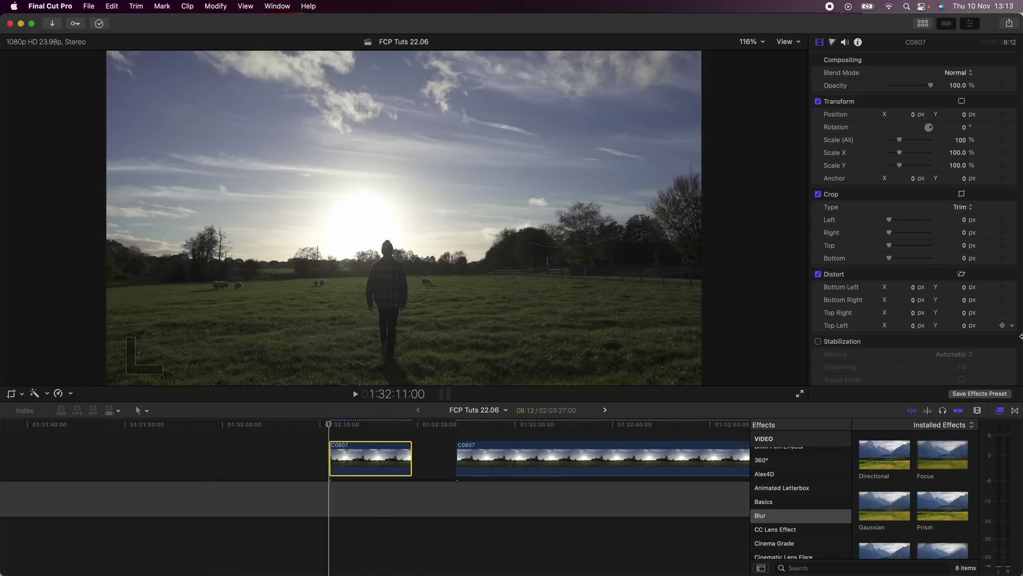
Apply the Draw Mask effect from Masks to the first C0807 piece
click(1001, 410)
click(1001, 410)
scroll(785, 476, down, 10)
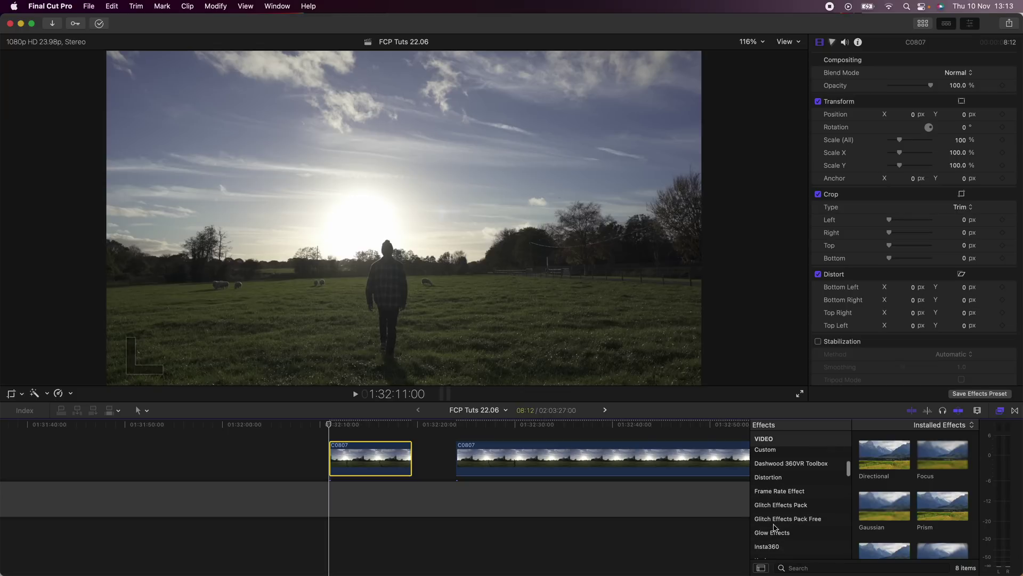
click(779, 536)
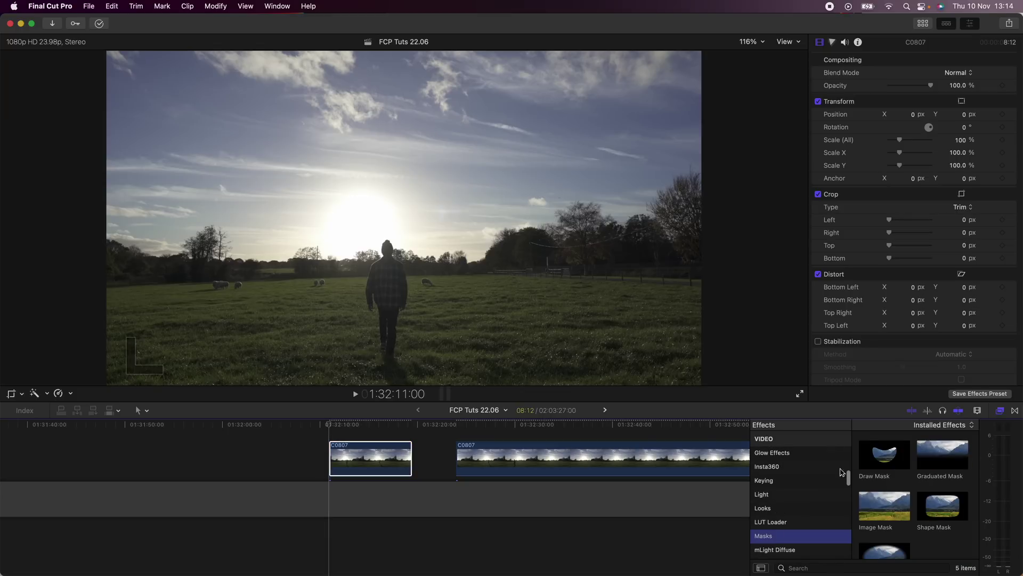
mouse_move(884, 454)
mouse_down()
mouse_move(450, 373)
mouse_move(353, 459)
mouse_up()
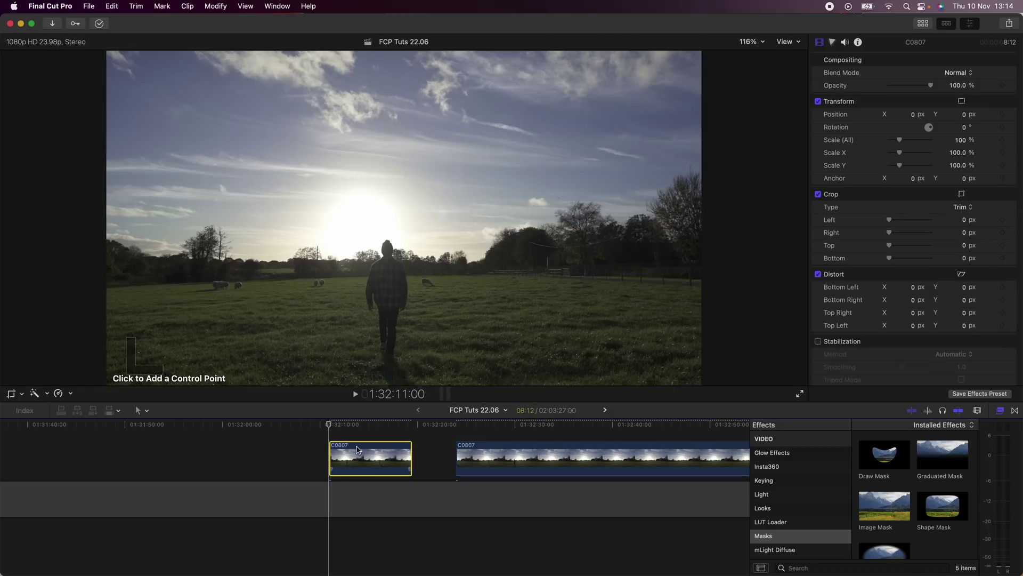
Trace a closed mask along the treeline and around the man's head, feathered to 100
click(96, 265)
click(144, 270)
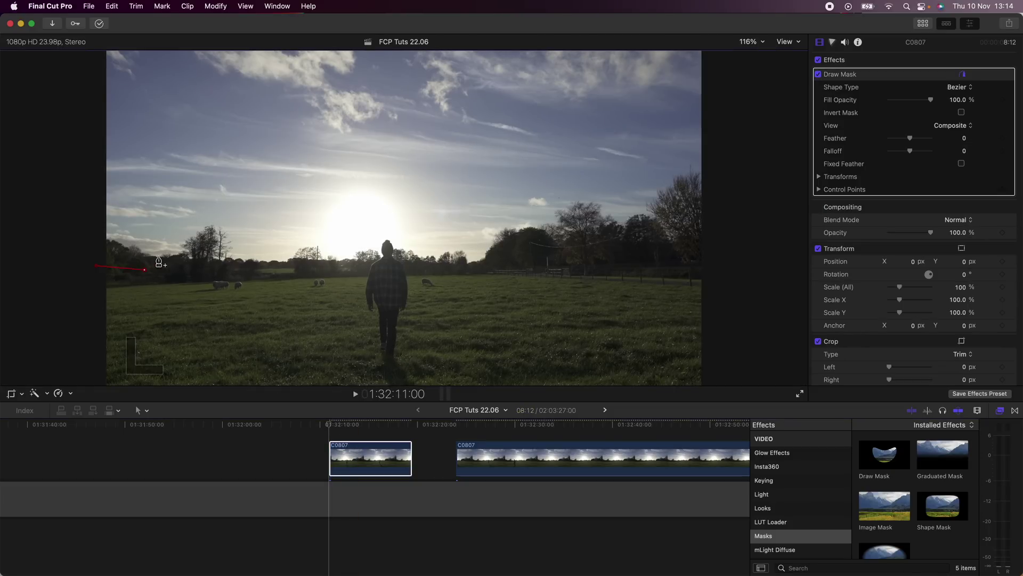
click(191, 269)
click(235, 270)
click(308, 271)
click(358, 269)
click(372, 251)
click(382, 236)
click(393, 237)
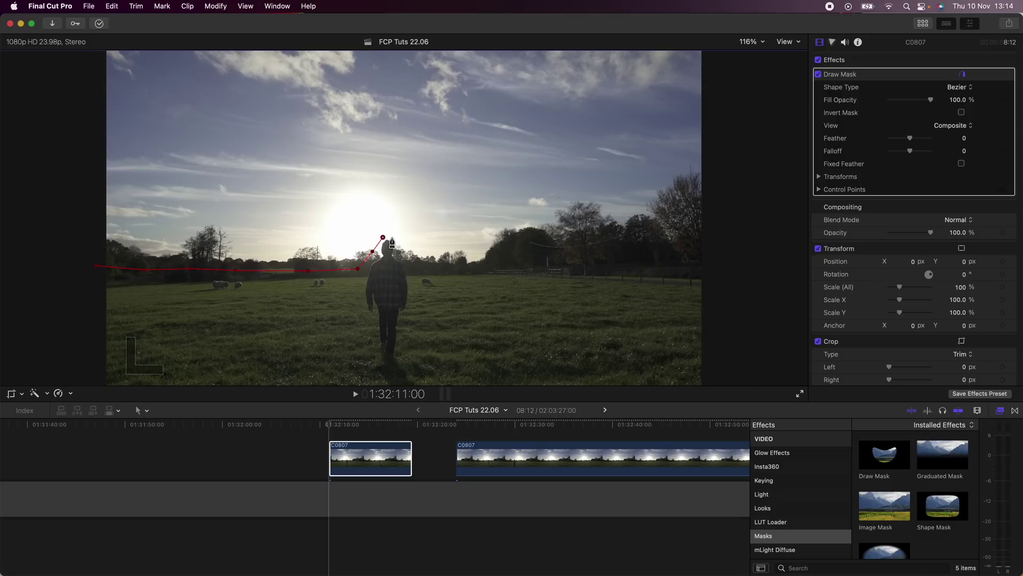
click(412, 266)
click(94, 379)
click(96, 266)
click(380, 383)
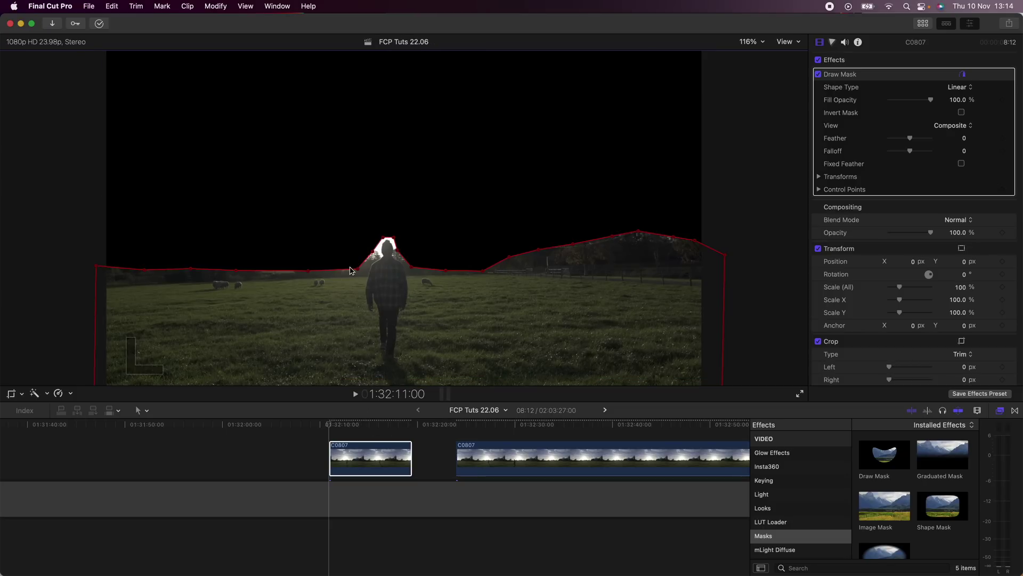
drag(910, 138, 930, 138)
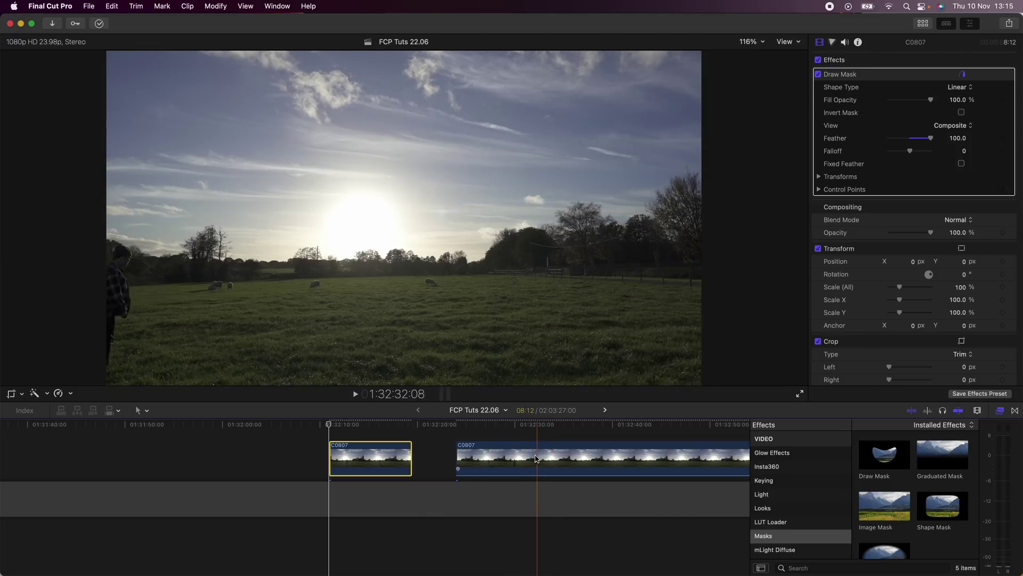
Blade the long sky clip, delete its middle piece, and slide the remainder under the masked clip
key(b)
click(552, 459)
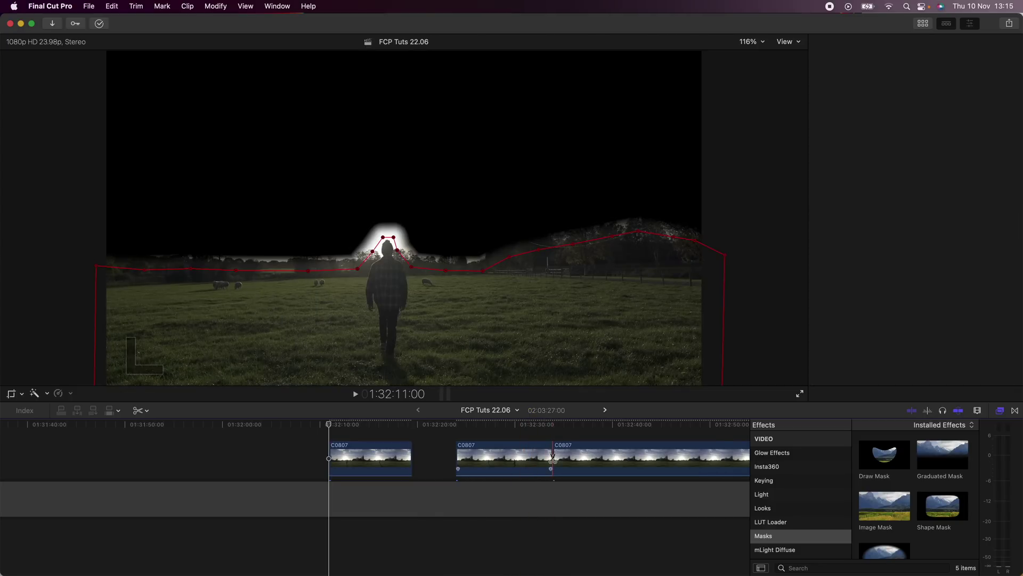
click(501, 456)
key(Delete)
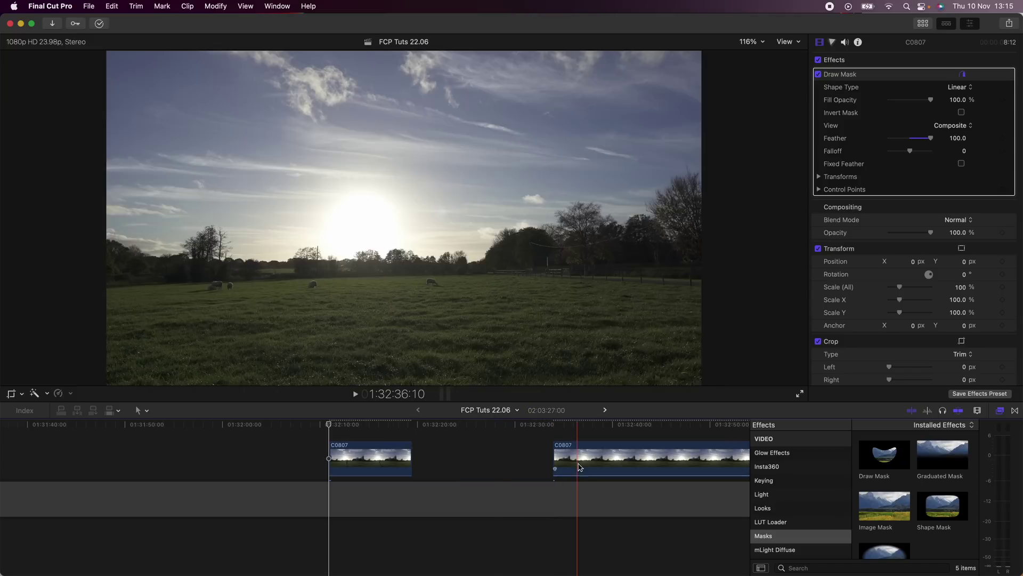
drag(557, 472, 356, 474)
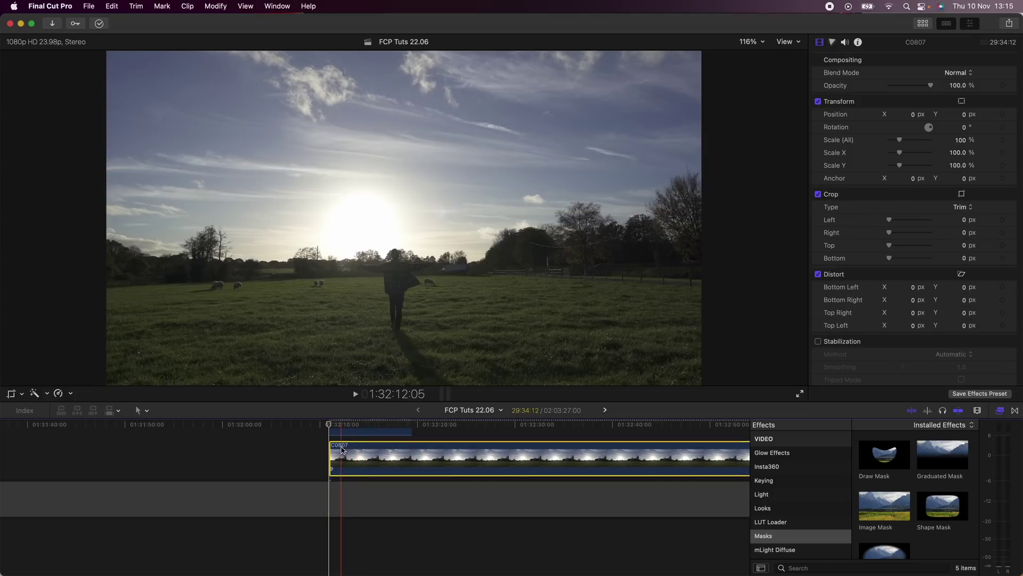
key(super+equal)
key(super+equal)
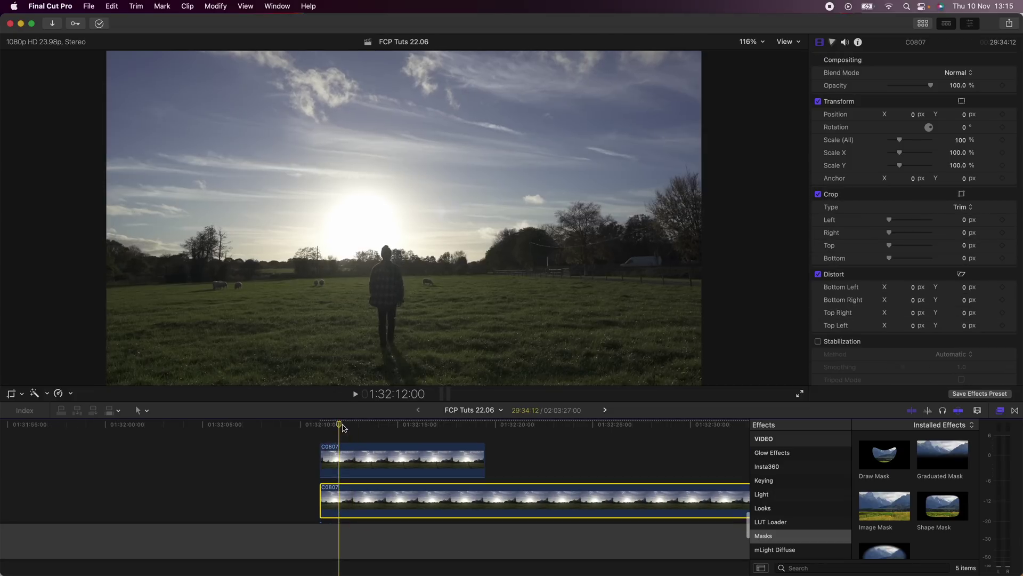
mouse_move(335, 424)
mouse_down()
mouse_move(385, 425)
mouse_move(347, 430)
mouse_move(377, 427)
mouse_move(354, 424)
mouse_up()
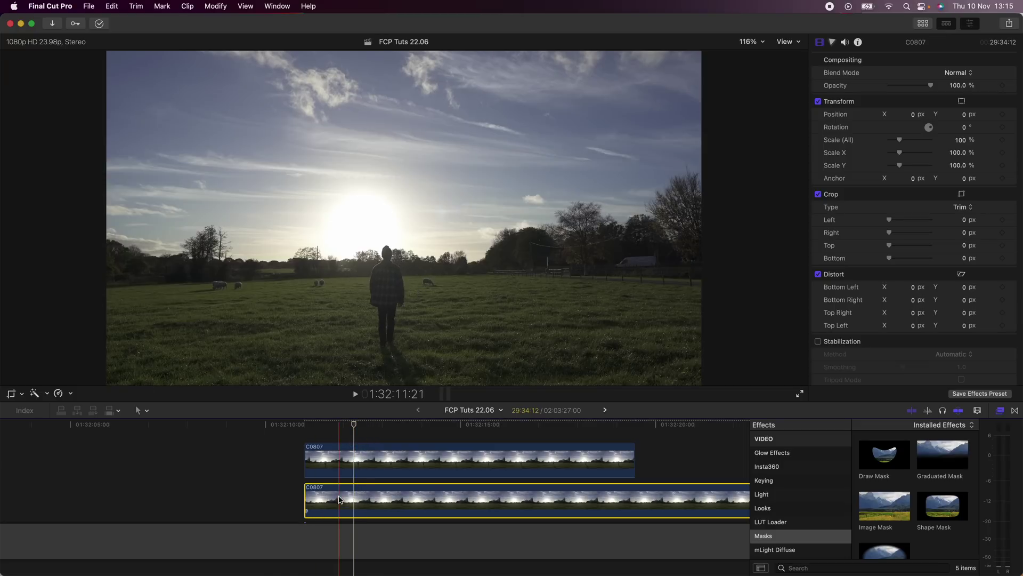
Show retiming for the lower sky clip and set its speed to Fast 20x
scroll(346, 498, down, 1)
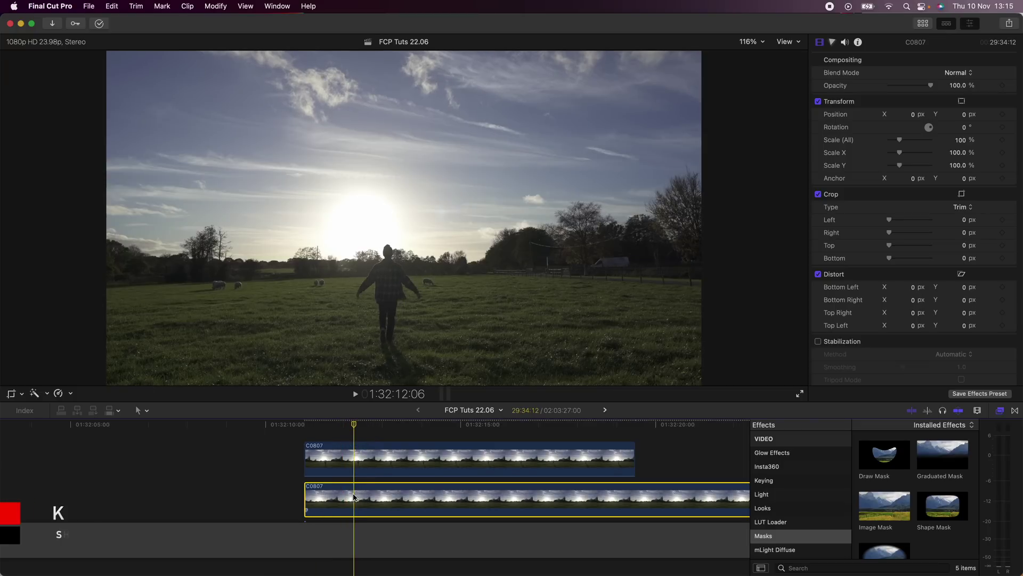
key(shift+b)
click(354, 496)
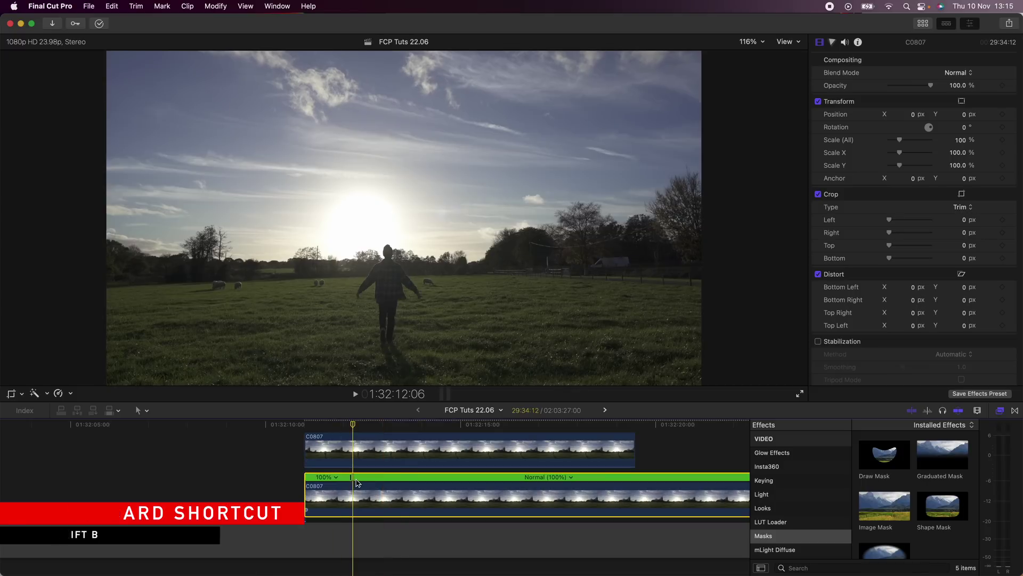
click(571, 477)
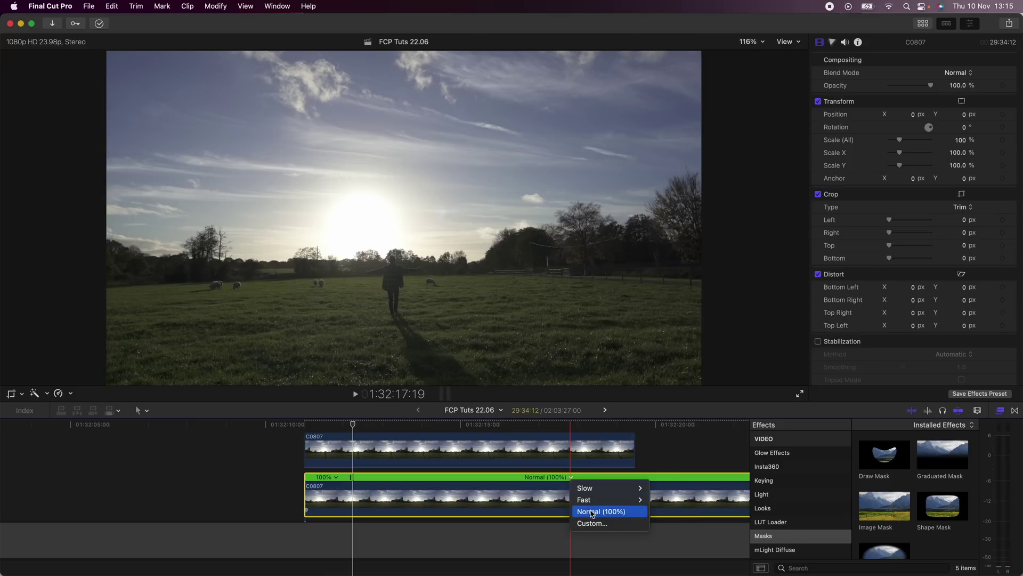
mouse_move(597, 504)
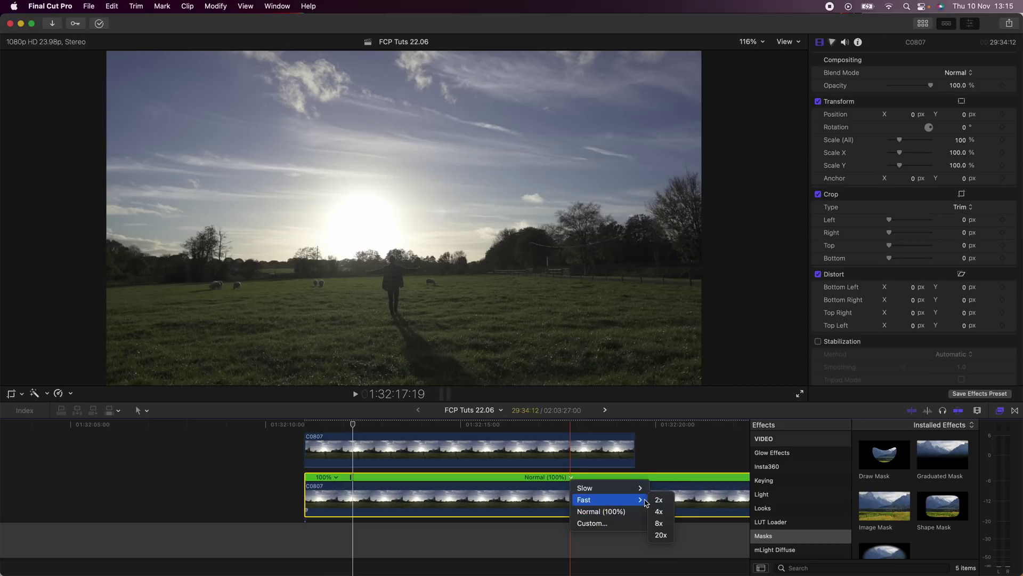
click(660, 534)
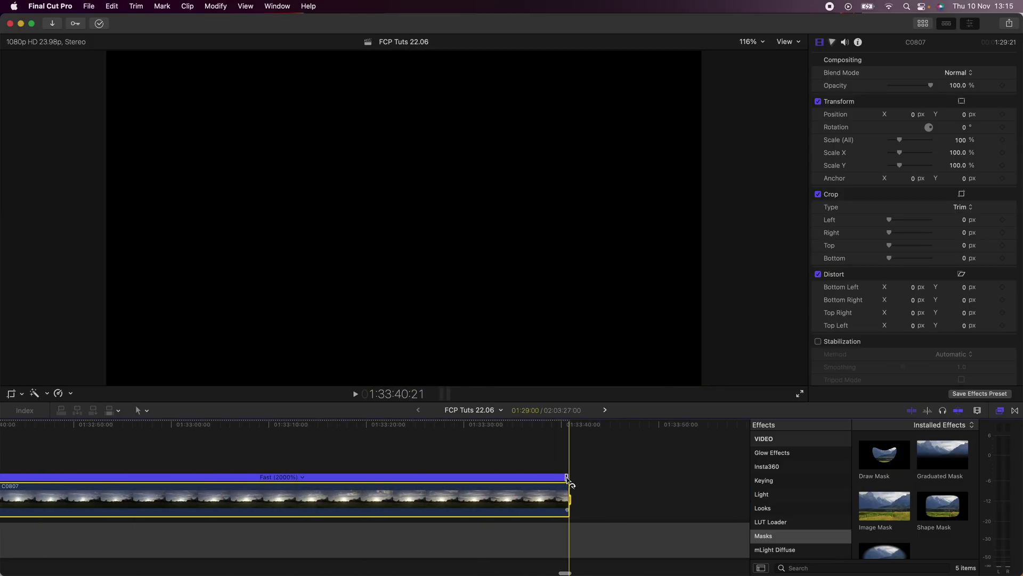
Drag the retime handle to 2422% so the sky clip matches the masked clip's length
drag(568, 482, 326, 471)
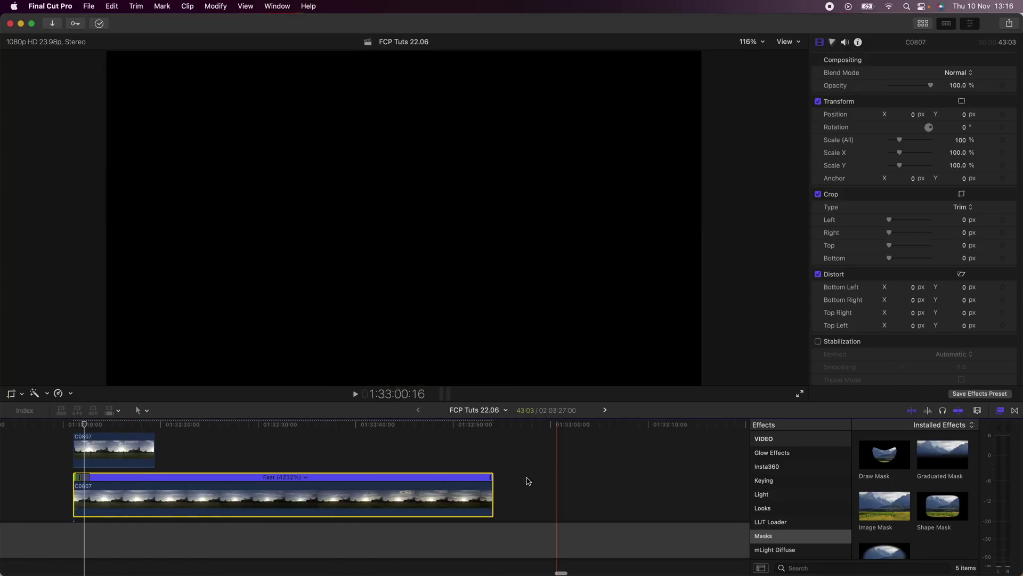
drag(490, 478, 149, 479)
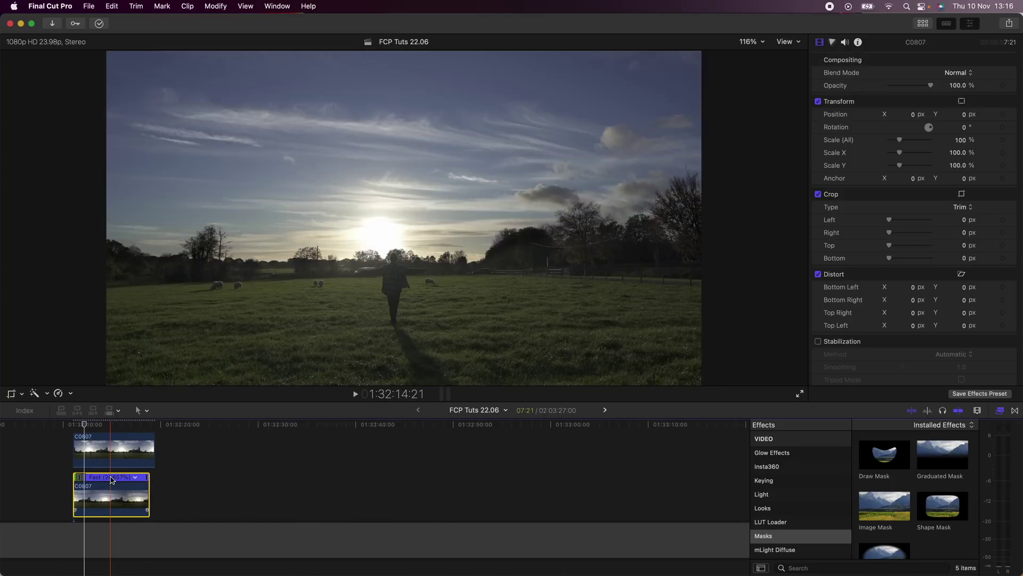
key(super+equal)
key(super+equal)
scroll(113, 479, left, 5)
drag(388, 477, 415, 479)
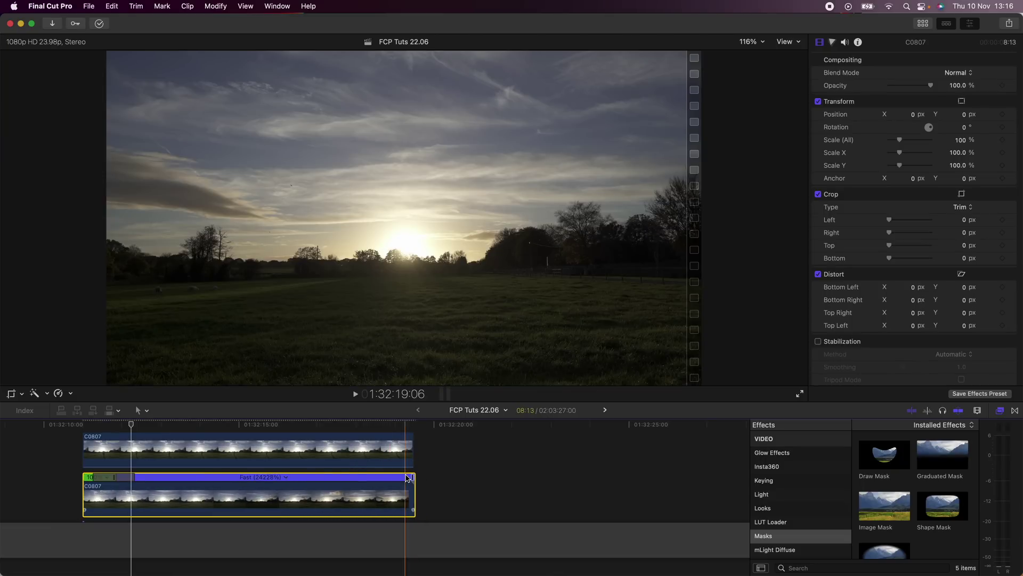
scroll(334, 456, left, 10)
key(space)
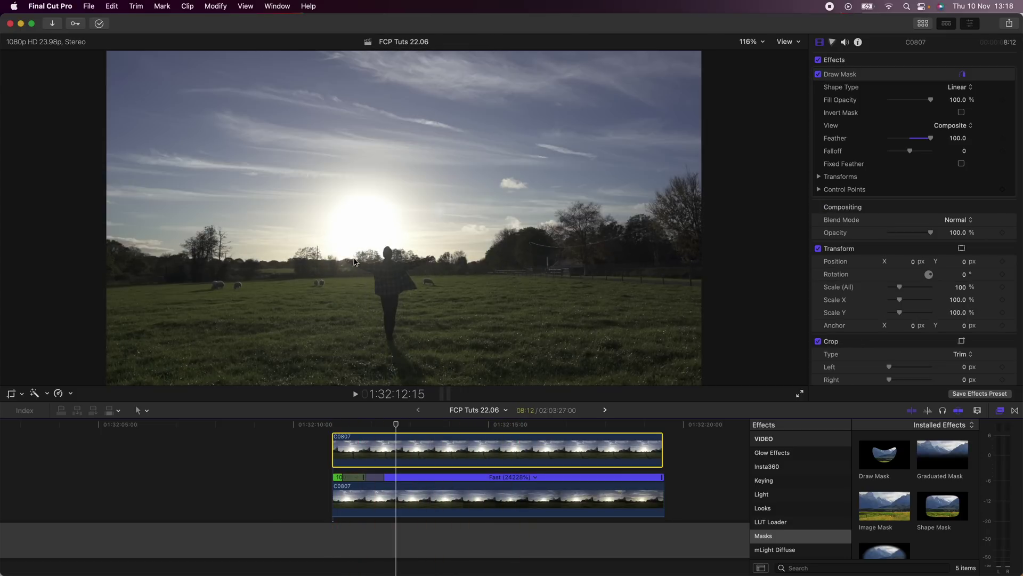
click(862, 75)
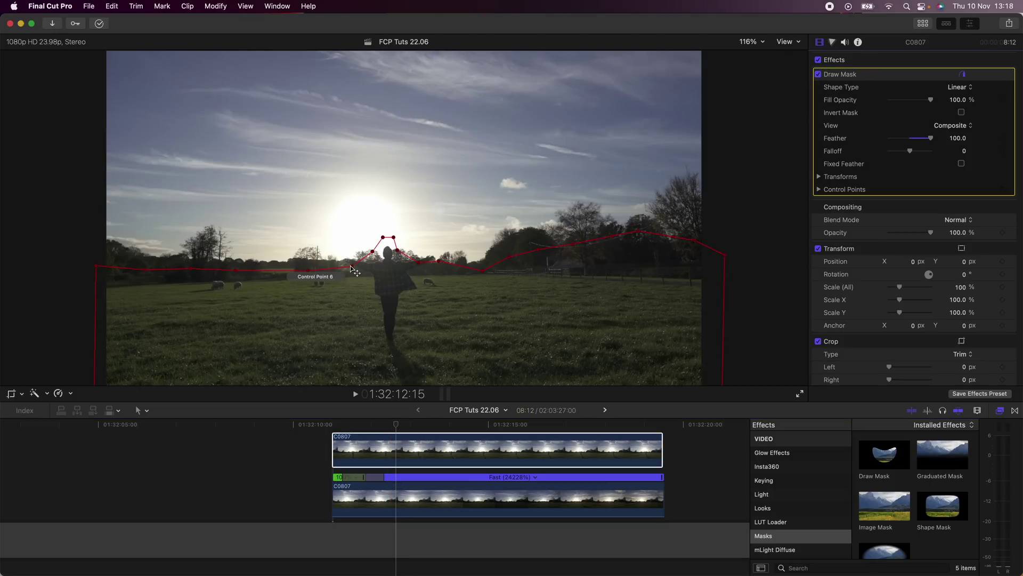
Drag mask control points 6 and 11 to follow the horizon and treeline
drag(352, 265, 346, 258)
click(421, 260)
drag(421, 260, 433, 255)
Play back to check the refined mask, then copy the lower sky timelapse clip
click(341, 473)
key(space)
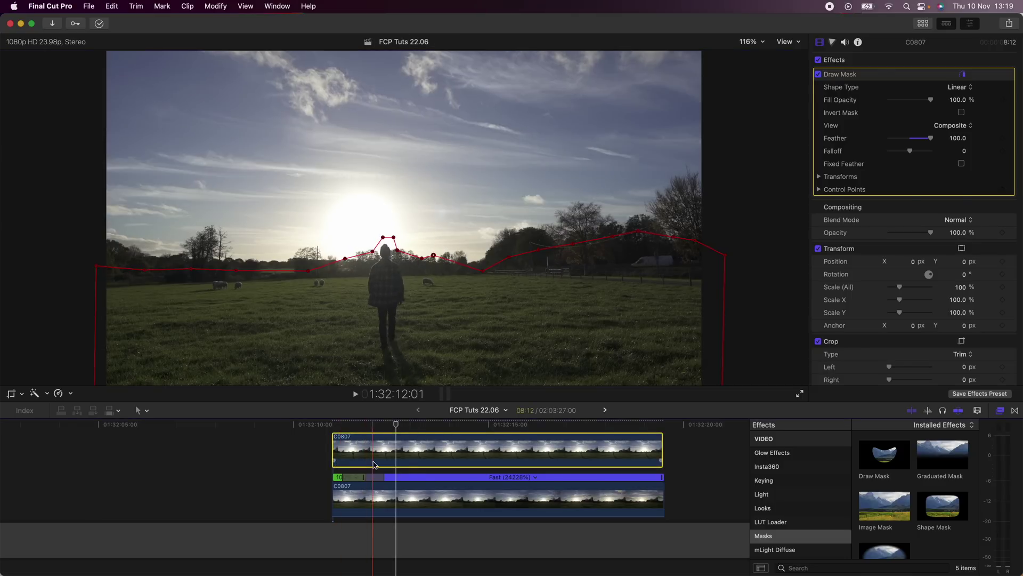
click(421, 503)
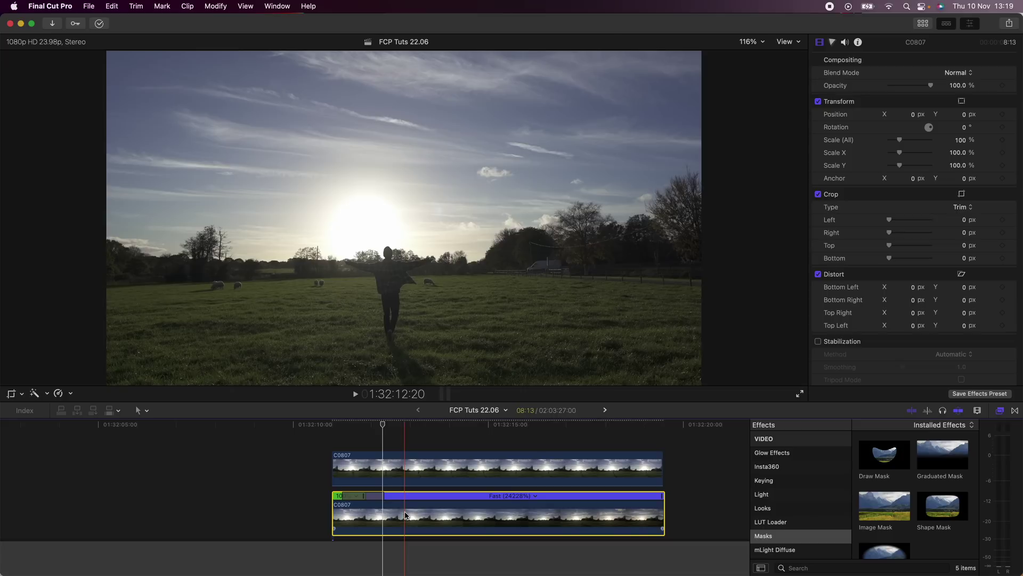
key(super+c)
Paste the sky clip on top, flip it upside down to -100.47% scale, and add a Graduated Mask
key(alt+v)
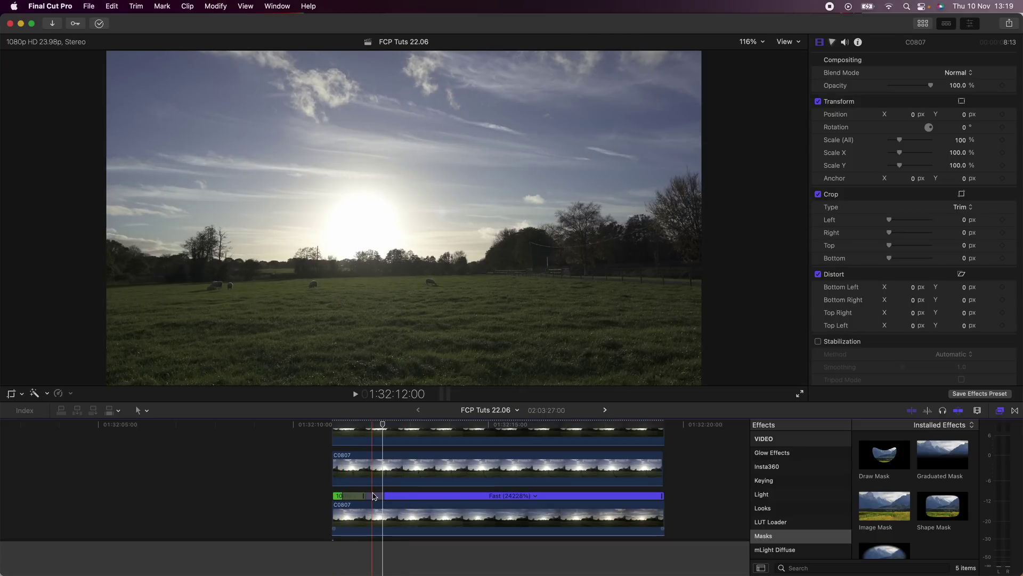
click(405, 448)
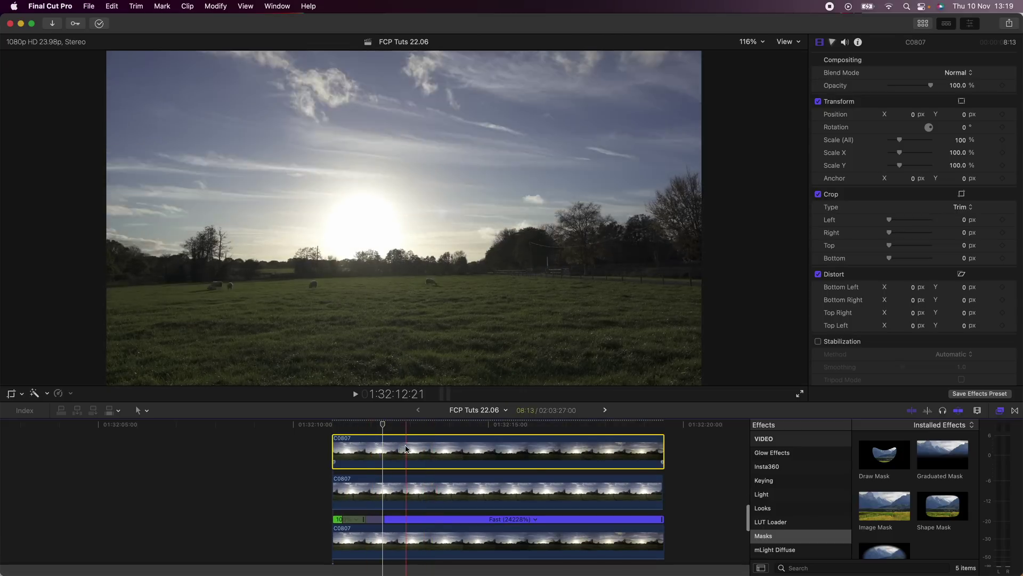
click(22, 393)
click(40, 408)
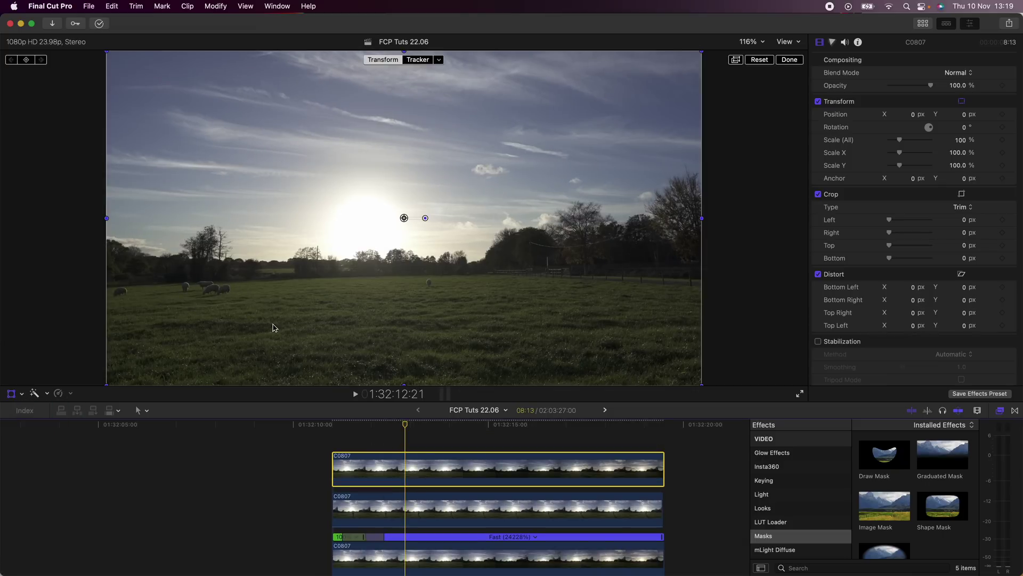
drag(403, 50, 400, 384)
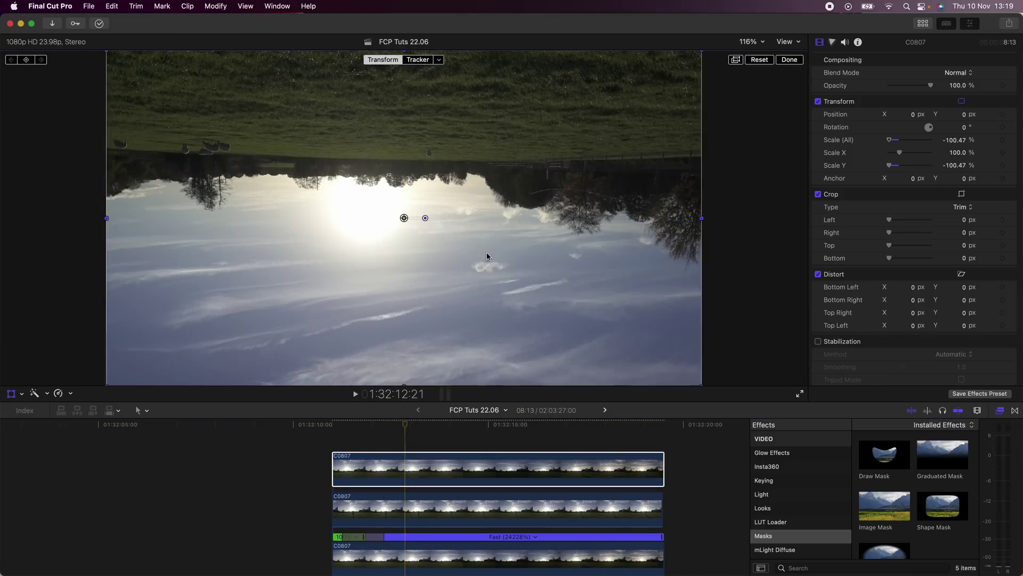
drag(942, 464, 412, 468)
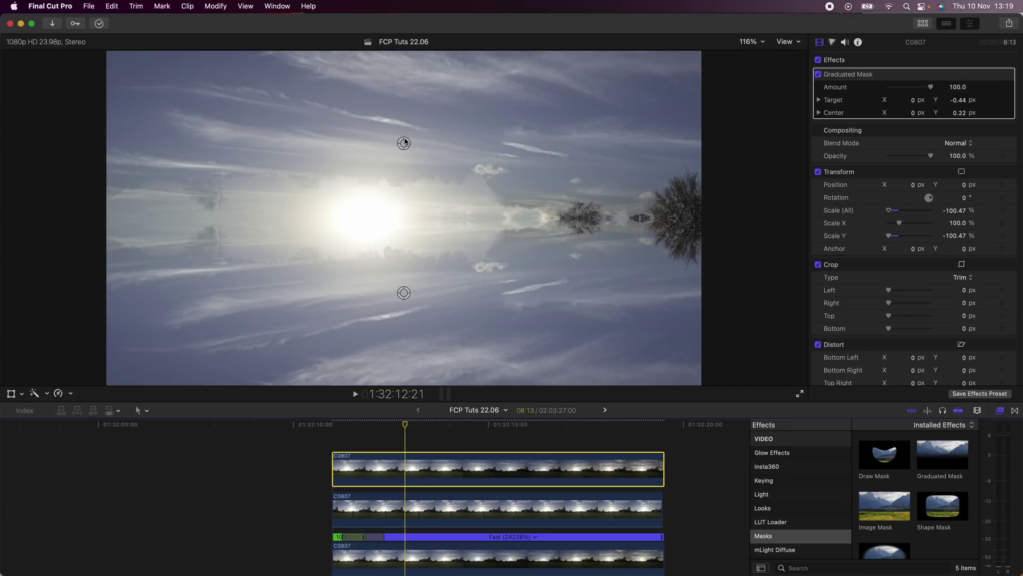
Move the Graduated Mask lower and temporarily disable the masked subject clip
drag(403, 148, 404, 199)
key(super+Down)
key(v)
key(super+Up)
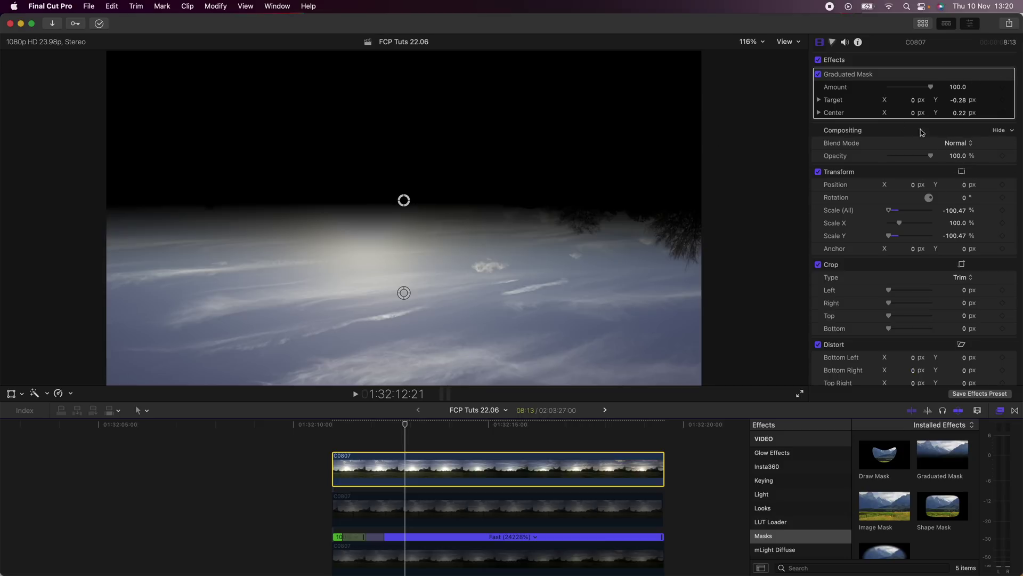
Set the flipped top C0807 clip's blend mode to Overlay
click(968, 144)
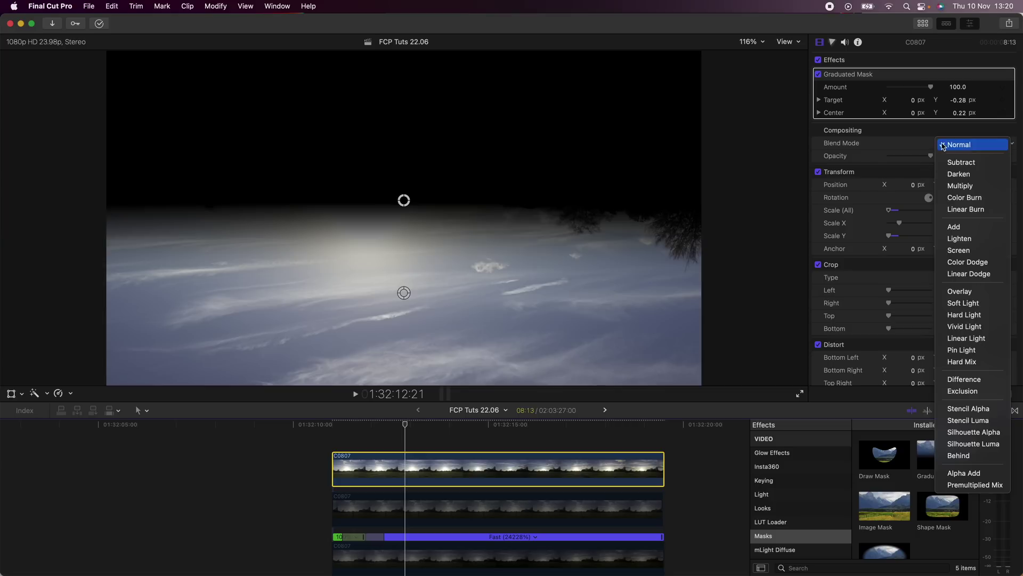
click(983, 291)
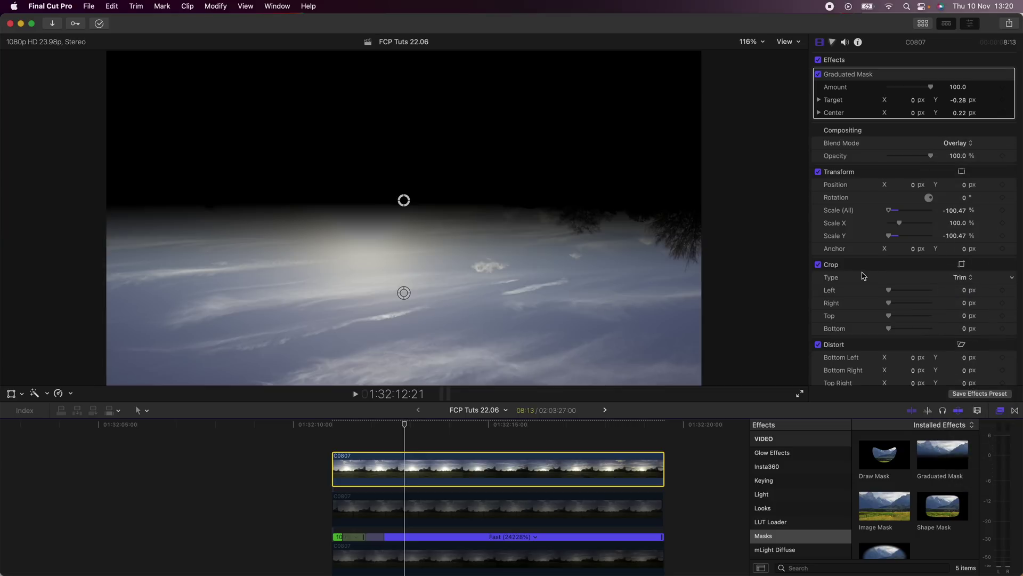
click(403, 555)
click(403, 463)
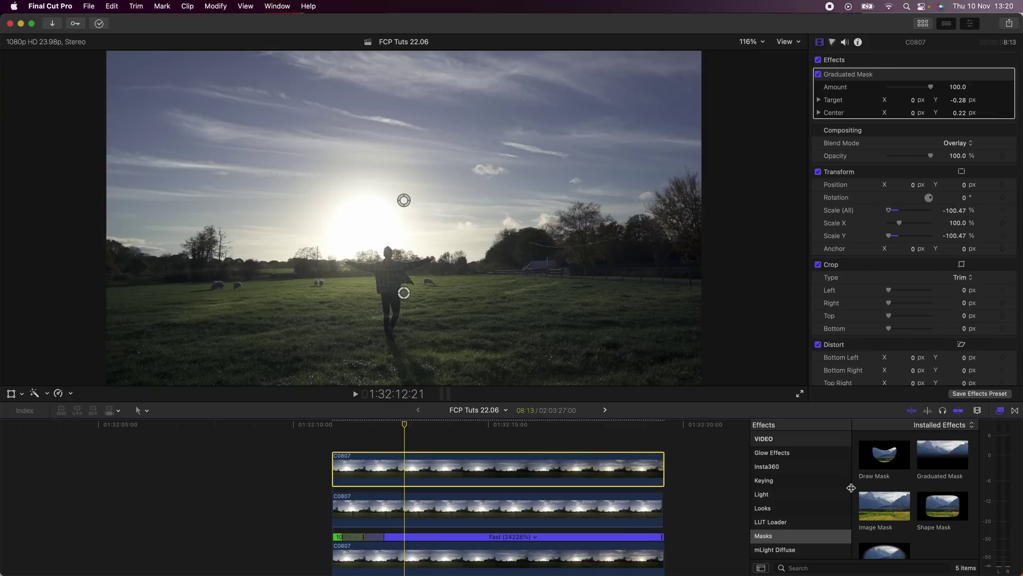
scroll(815, 505, up, 5)
Apply a Gaussian blur to the top sky clip with Amount 100 and Blur Boost about 2.6, then scrub to check it
scroll(788, 498, up, 4)
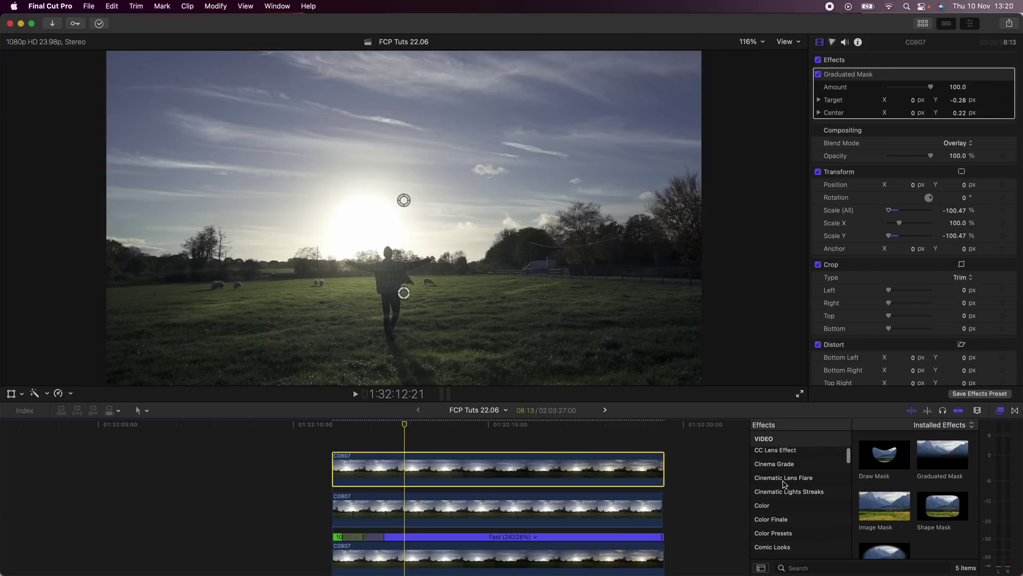
click(781, 511)
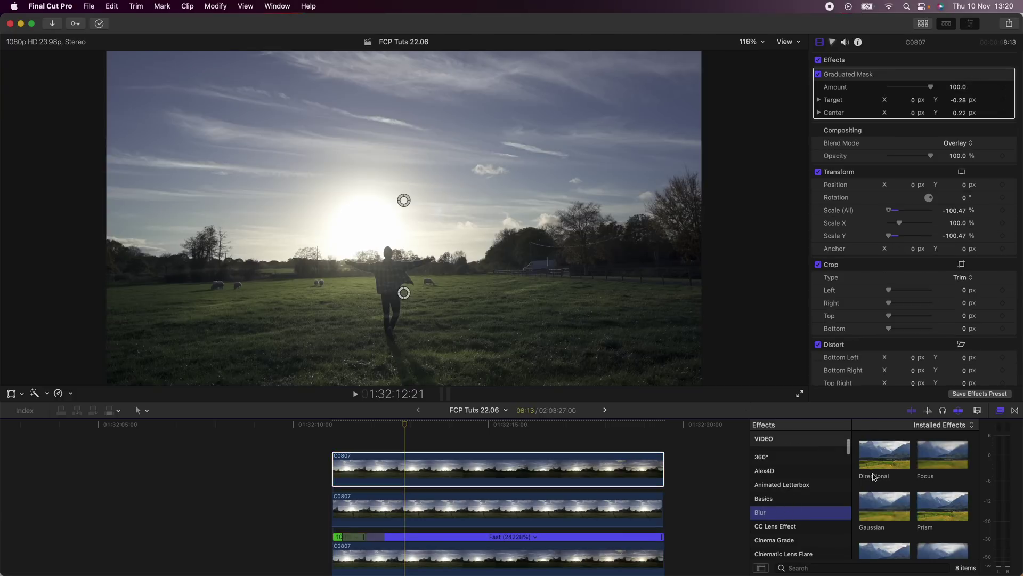
drag(885, 506, 376, 474)
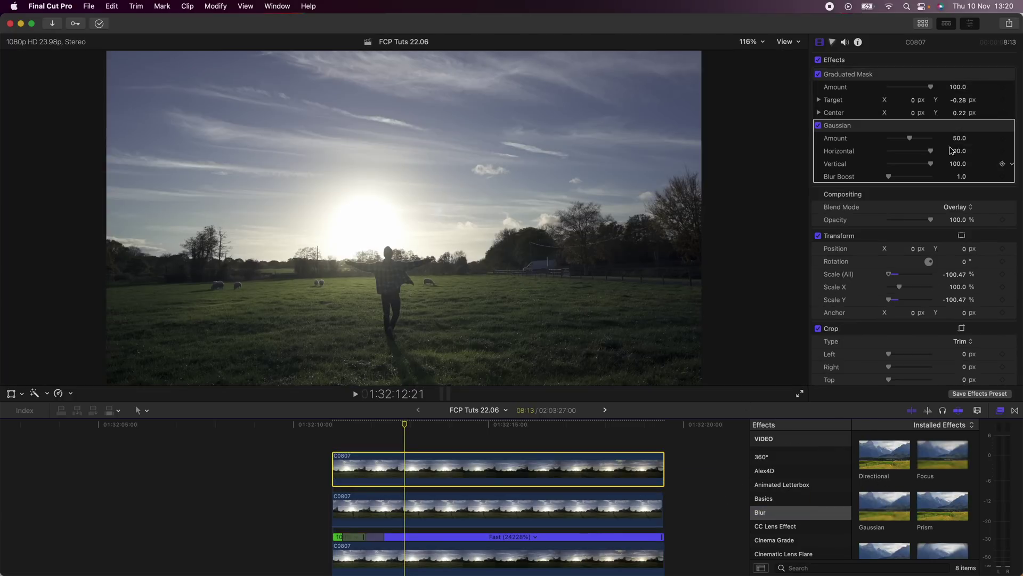
drag(910, 140, 956, 142)
drag(889, 180, 895, 179)
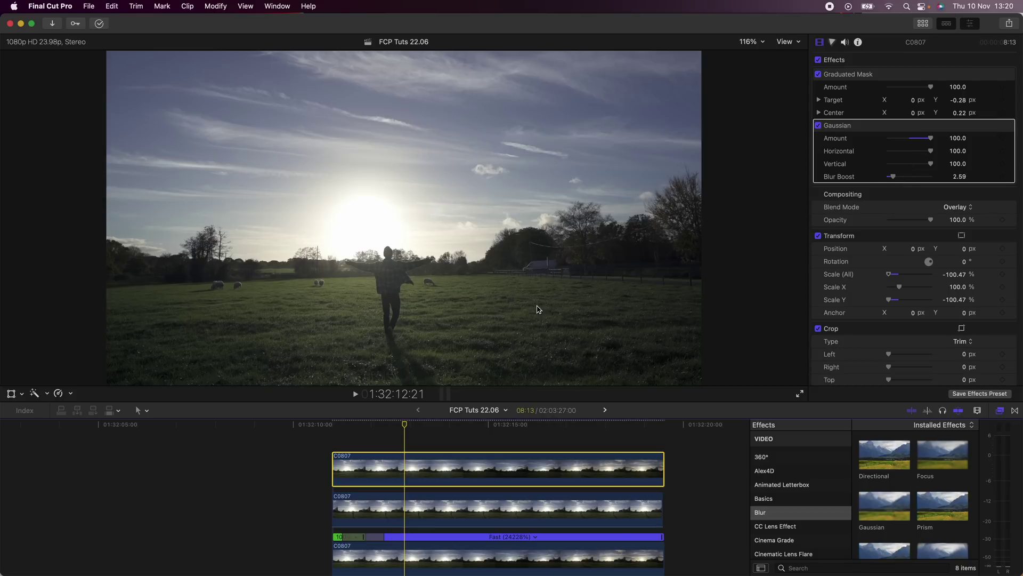
drag(436, 425, 388, 427)
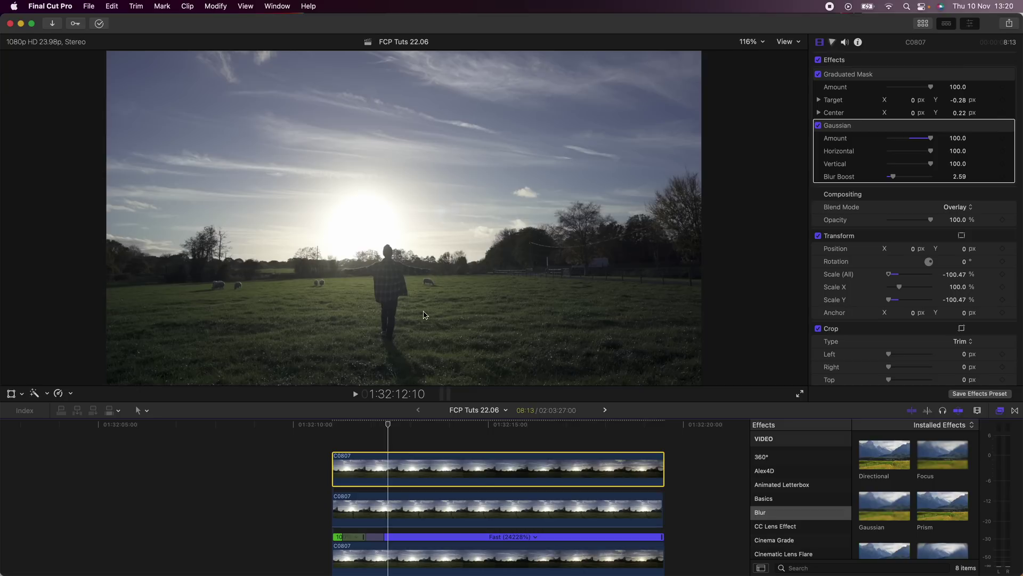
drag(398, 429, 434, 429)
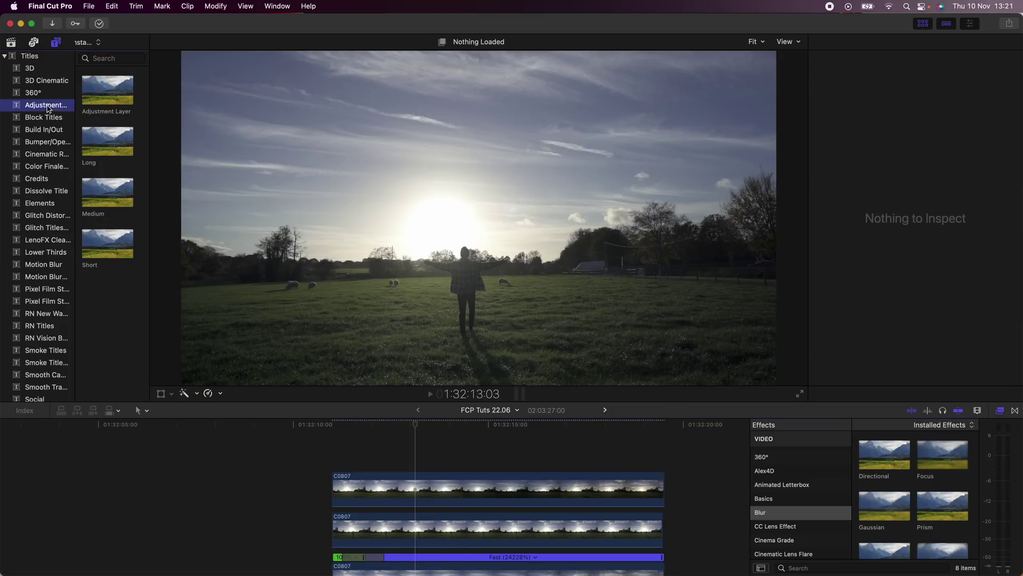
Place an Adjustment Layer above the C0807 clips and drop a Custom LUT effect on it
drag(89, 96, 335, 456)
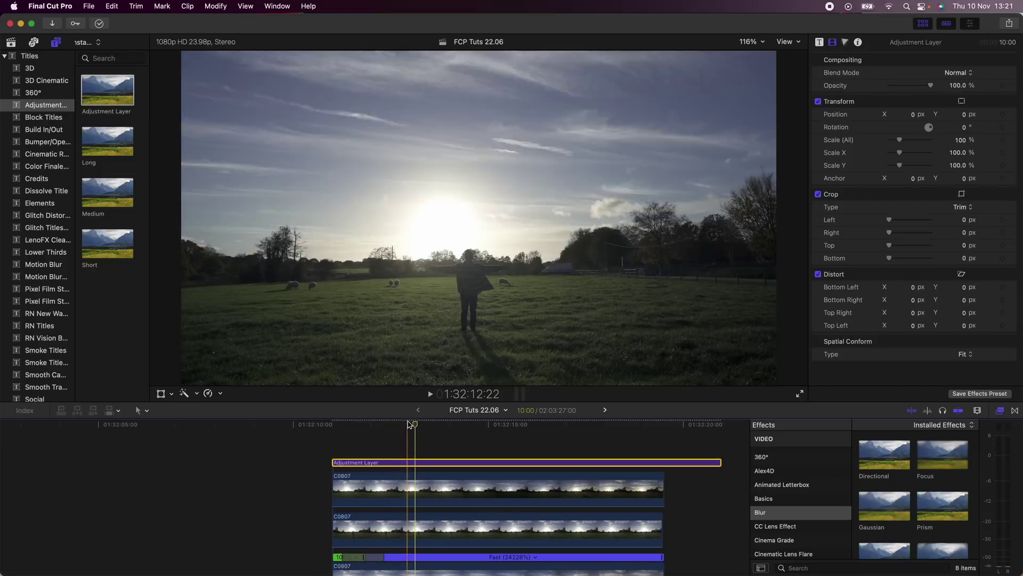
click(429, 427)
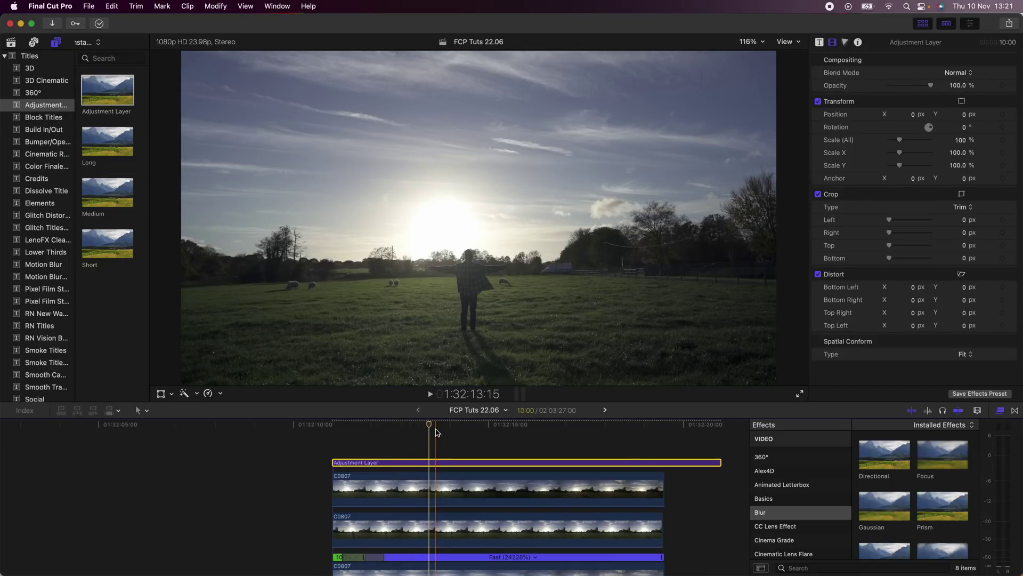
scroll(788, 507, down, 3)
click(776, 504)
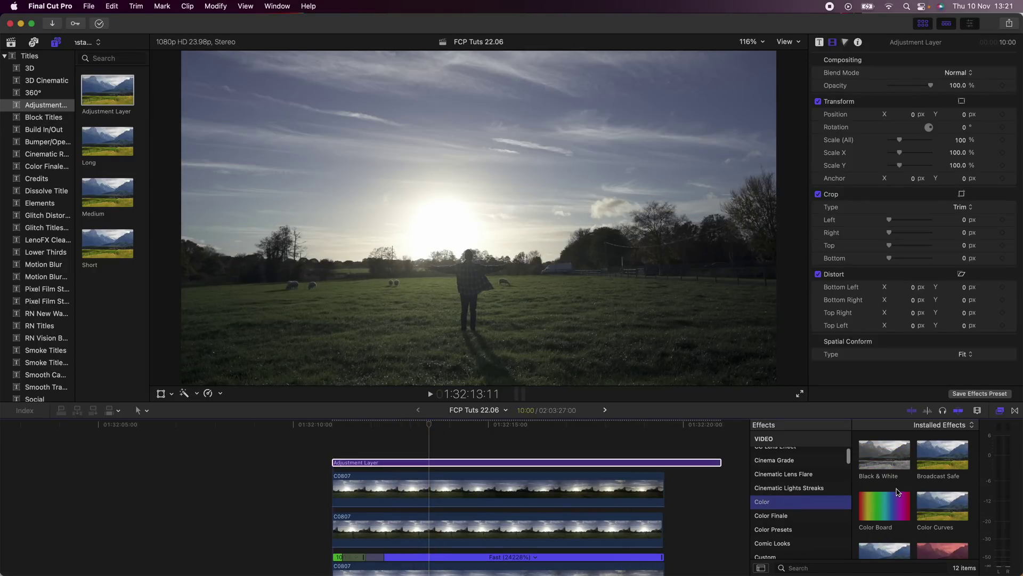
scroll(897, 492, down, 5)
drag(895, 488, 472, 463)
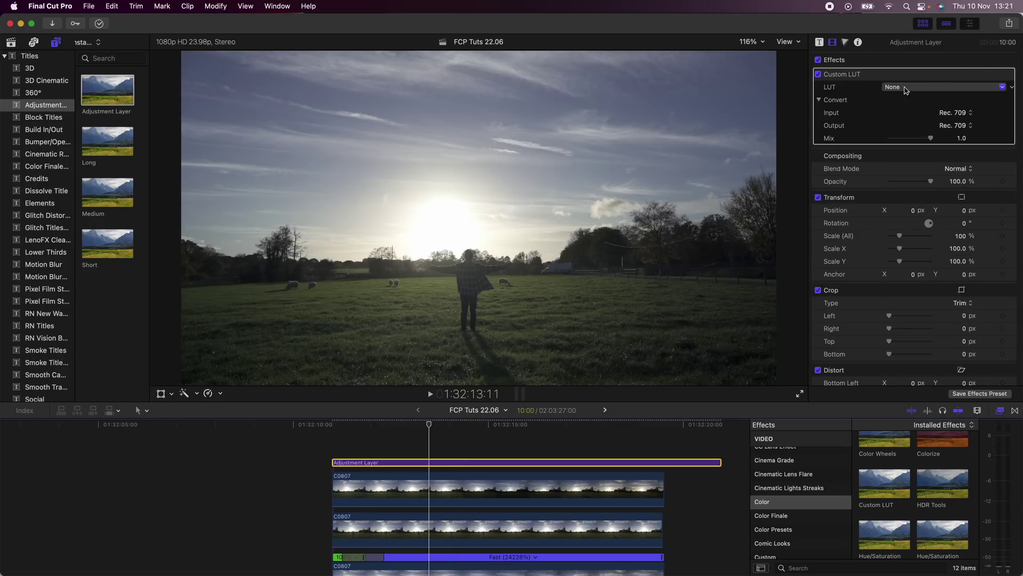
Choose the Golden LUT from Explorer Lut Pack Vol 3 and lower its Mix to 0.6
click(906, 88)
mouse_move(917, 151)
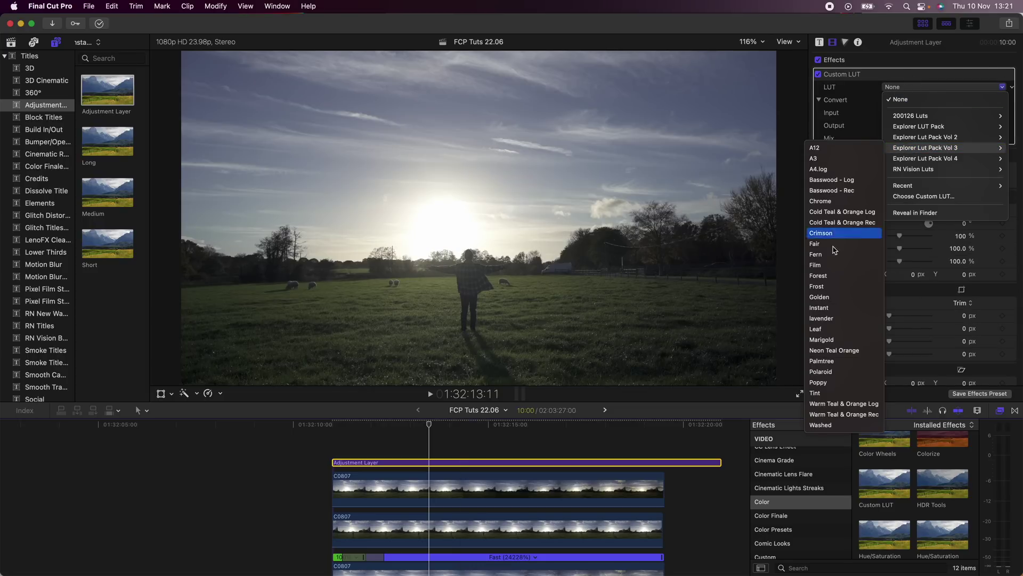
click(835, 297)
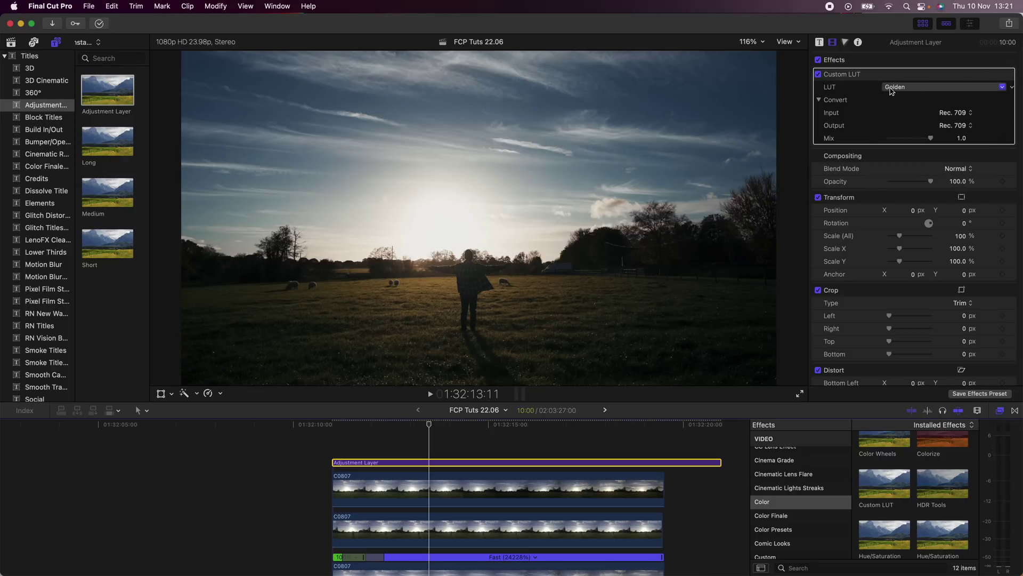
drag(930, 138, 919, 140)
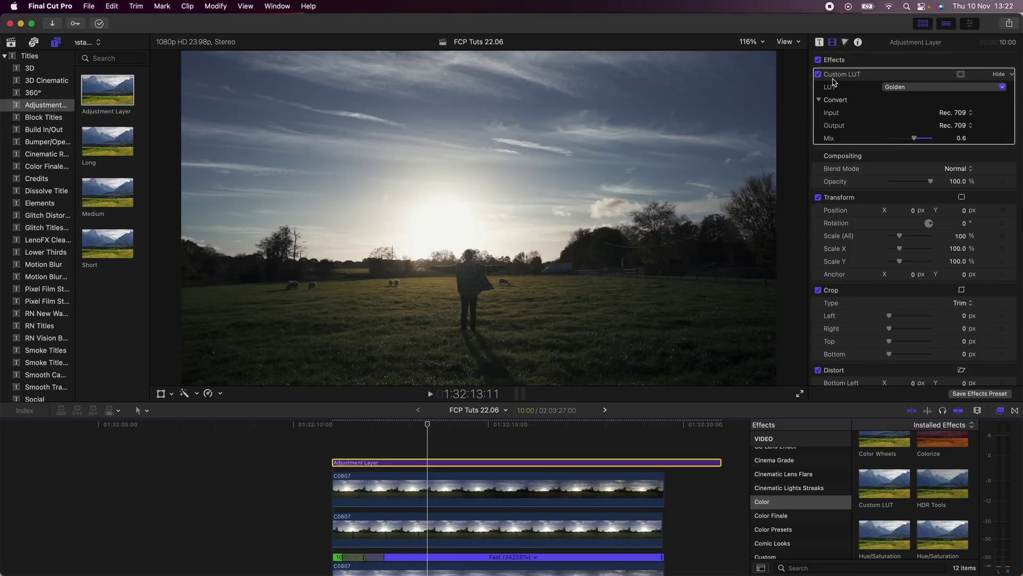
click(844, 42)
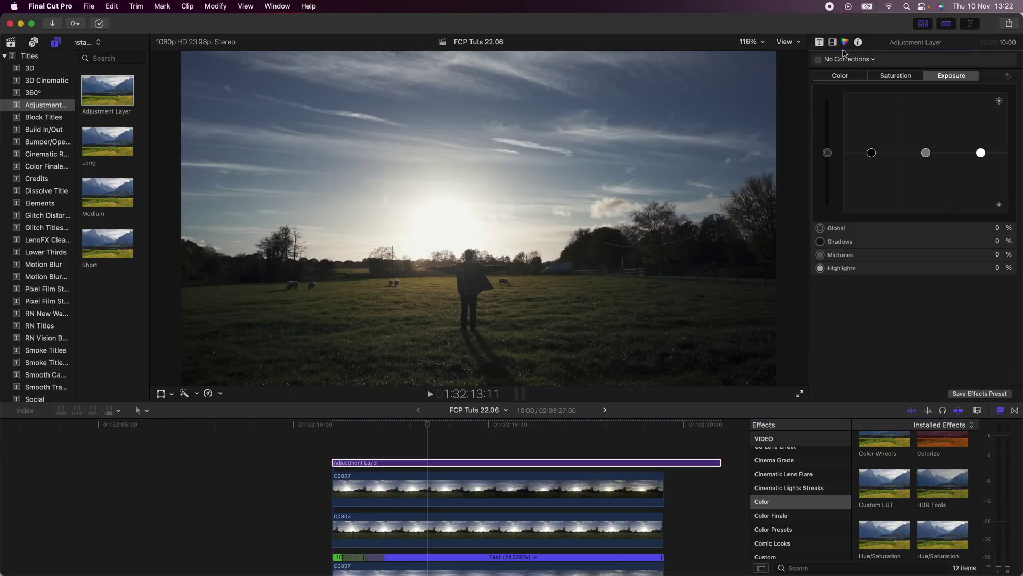
Add Color Curves to the adjustment layer with low and high luma points, lowering the upper slightly
click(849, 59)
click(842, 106)
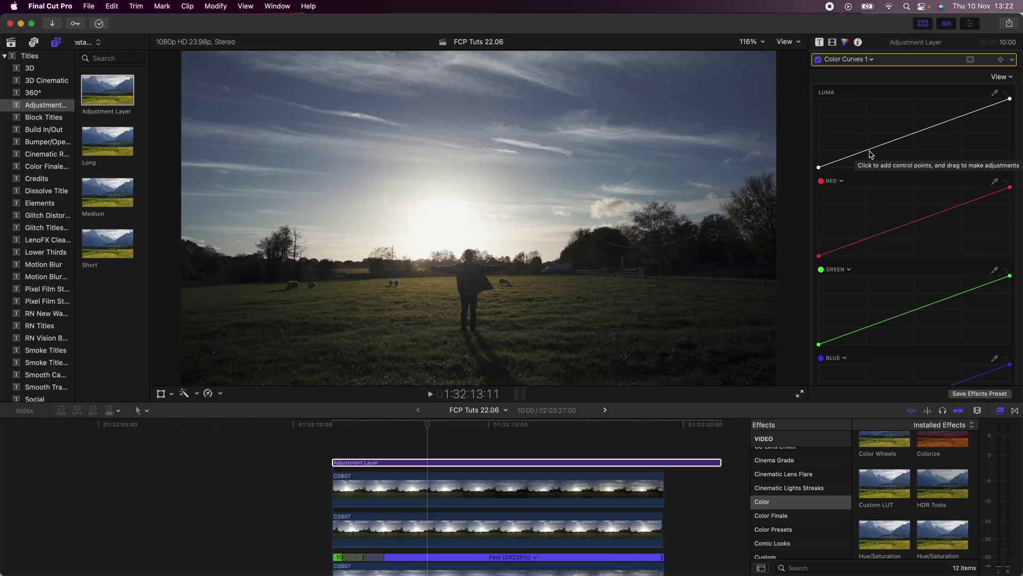
click(871, 152)
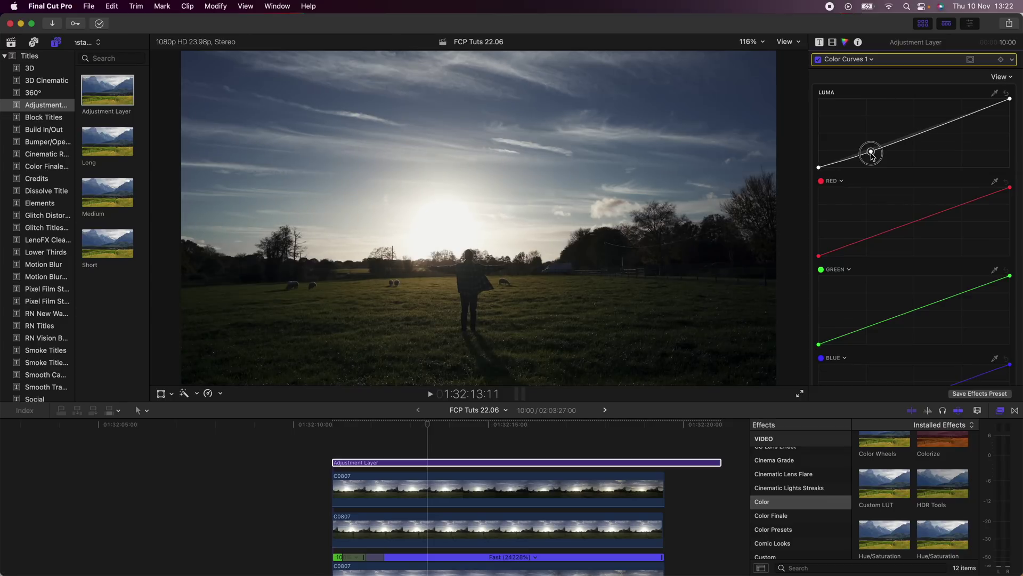
click(963, 114)
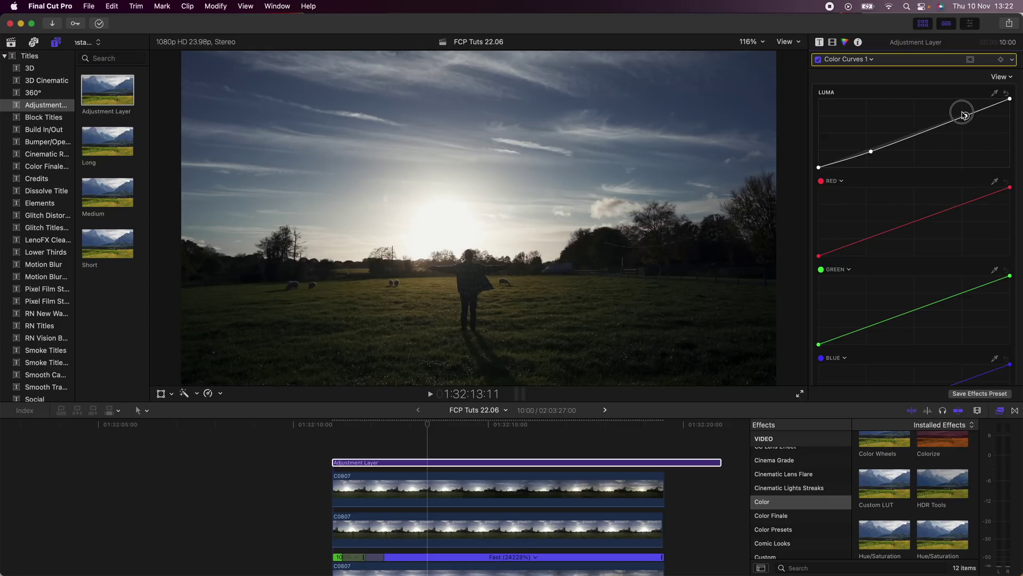
drag(962, 114, 963, 115)
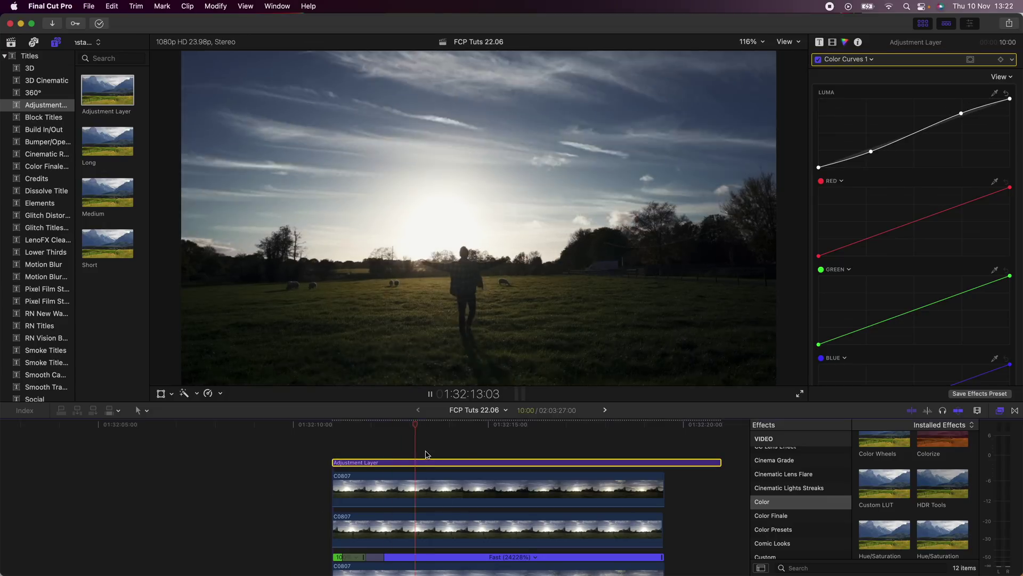
Raise the top C0807 clip's Color Board highlights to 81%, then disable the graded layers to compare
click(511, 480)
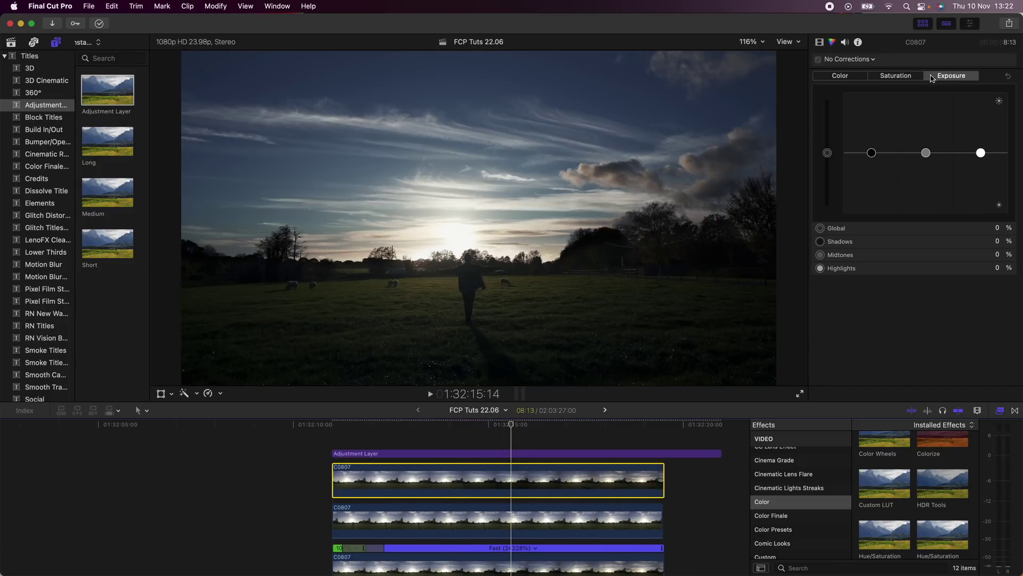
drag(981, 154, 989, 115)
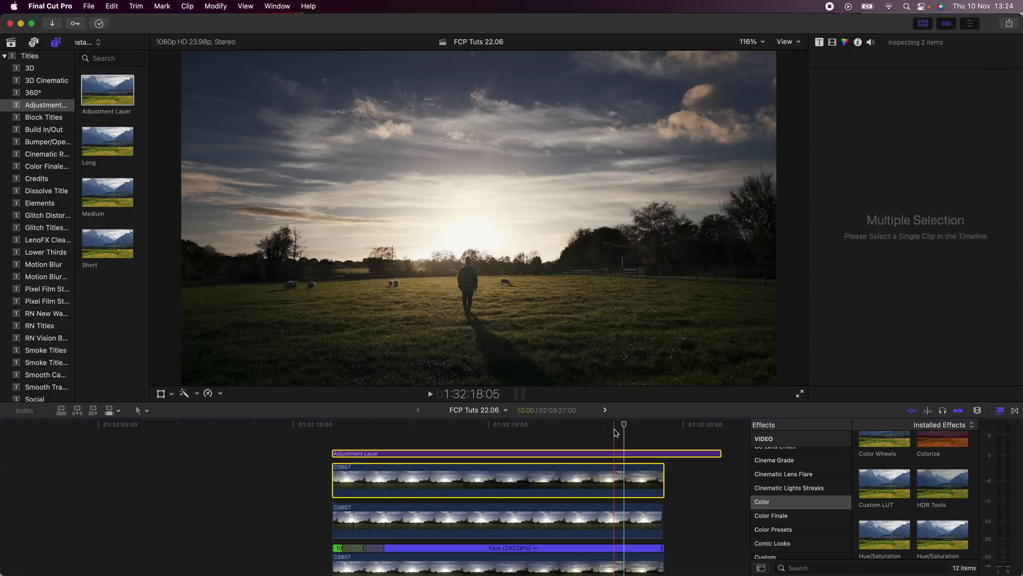
key(v)
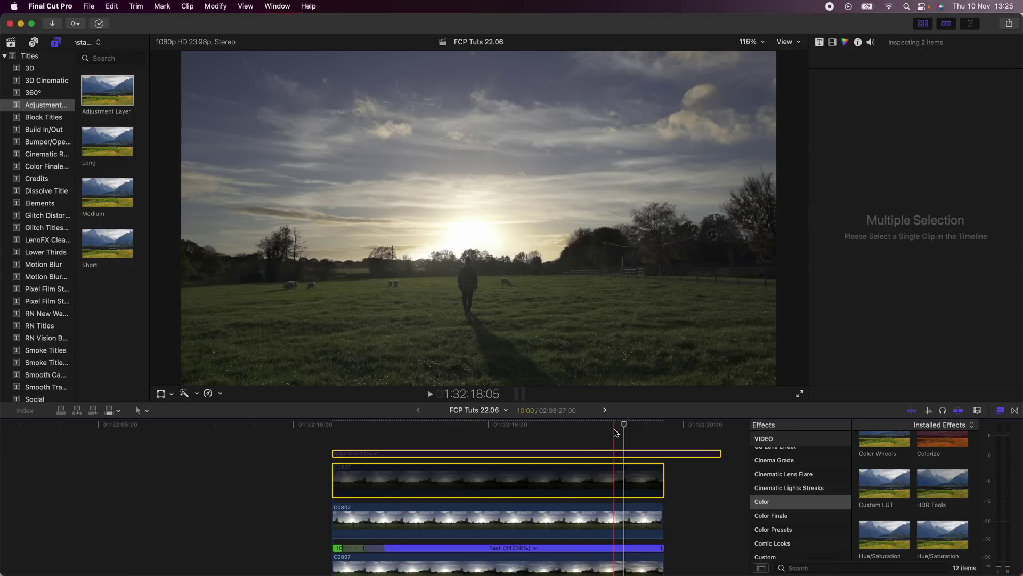
key(v)
key(v)
key(v)
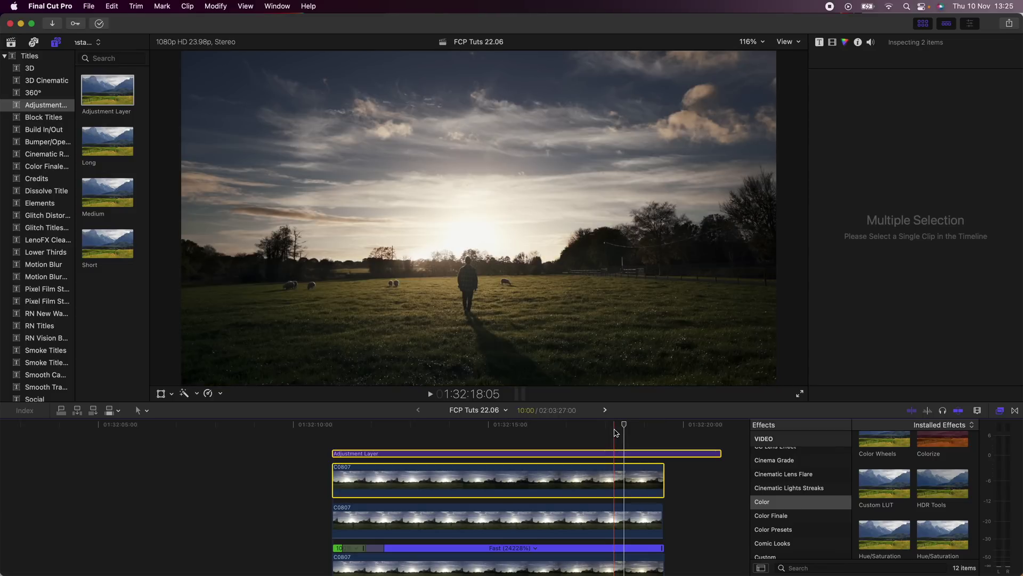
key(v)
key(v)
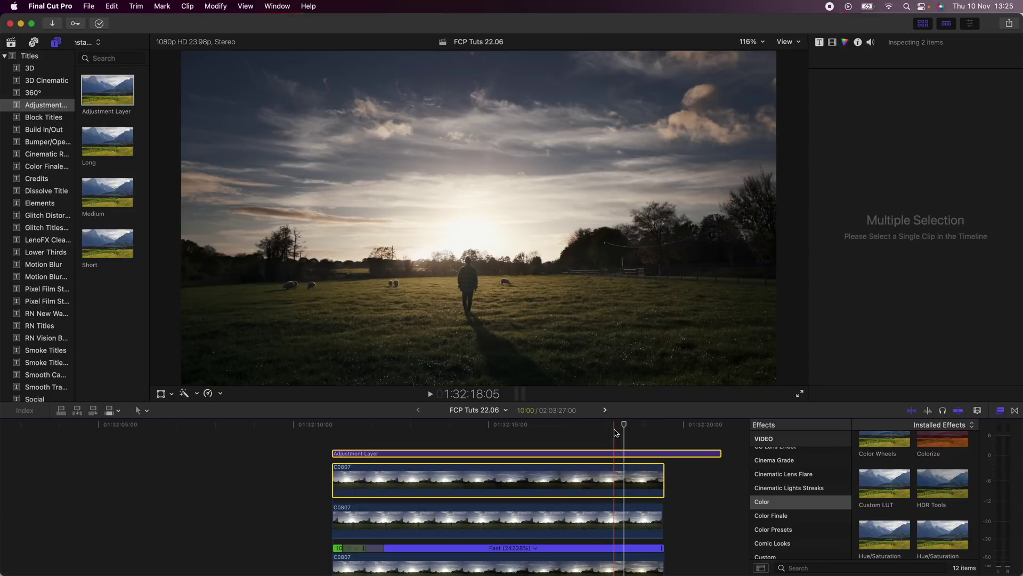